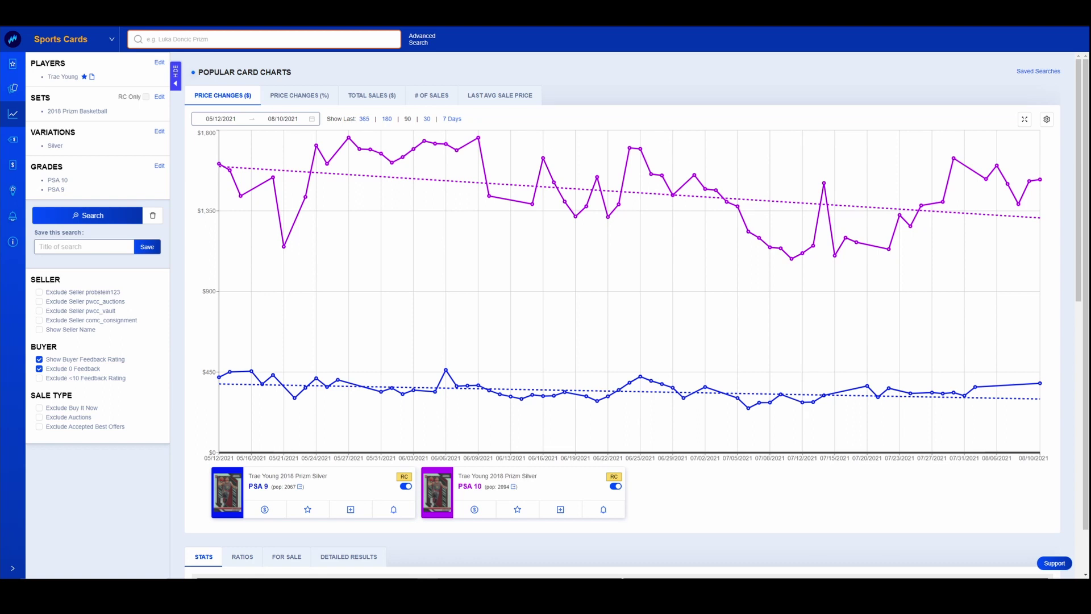
View the enlarged image of the Trae Young 2018 Prizm Silver PSA 10 card and close it
left_click(442, 492)
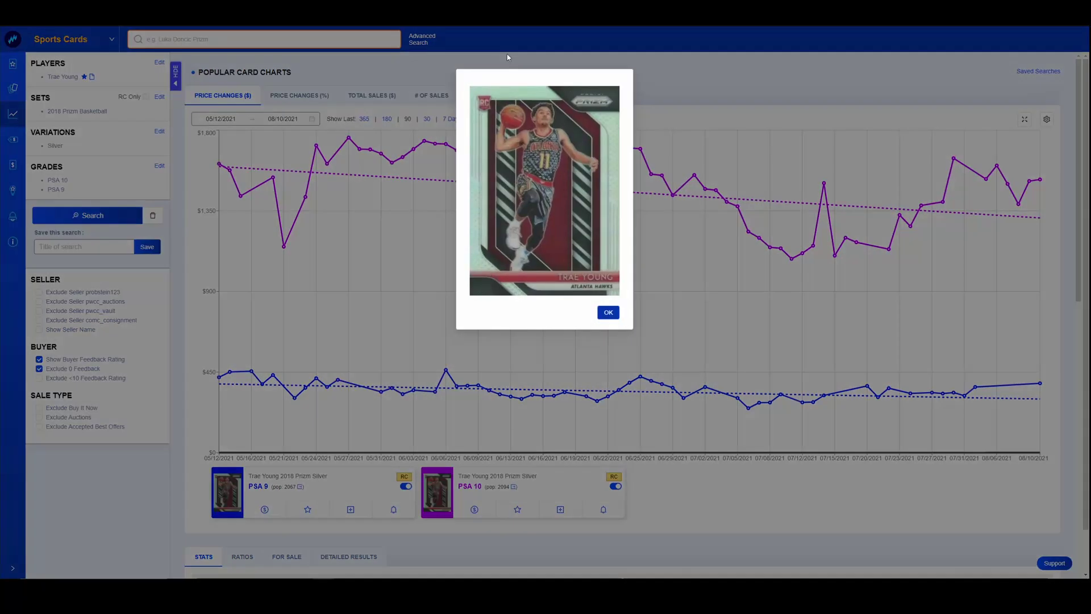
left_click(609, 311)
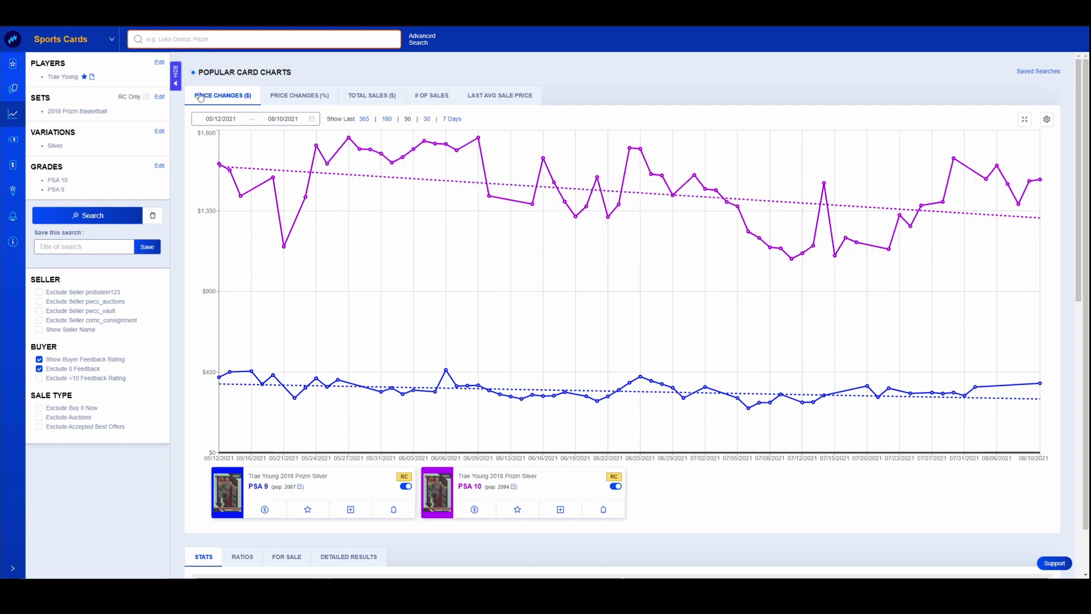
Set the price chart's date range to start on 07/22/2021, keeping 08/10/2021 as the end date
left_click(222, 119)
left_click(412, 140)
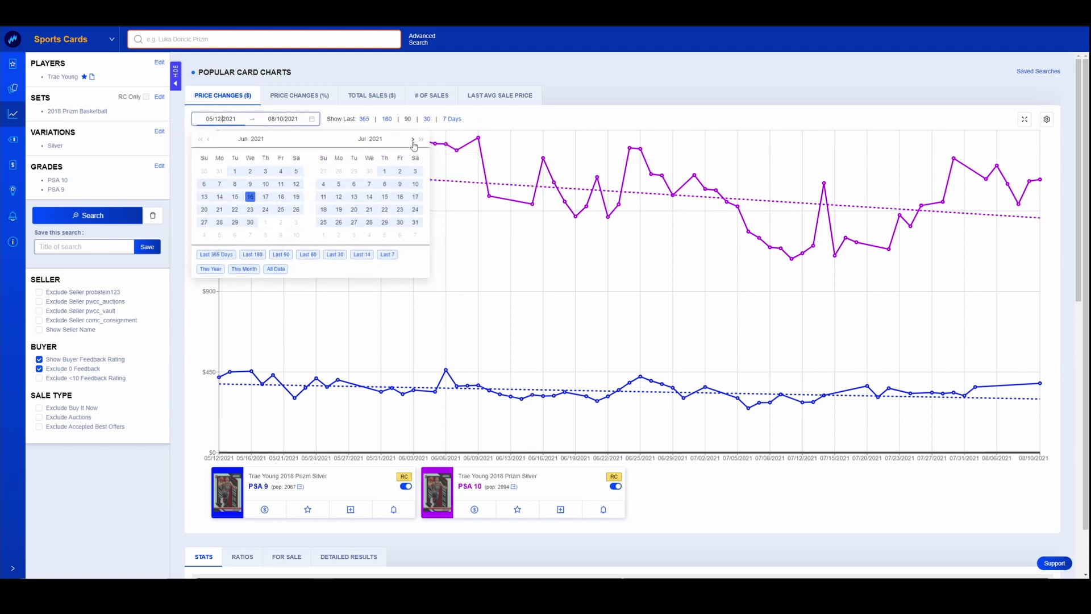
left_click(385, 209)
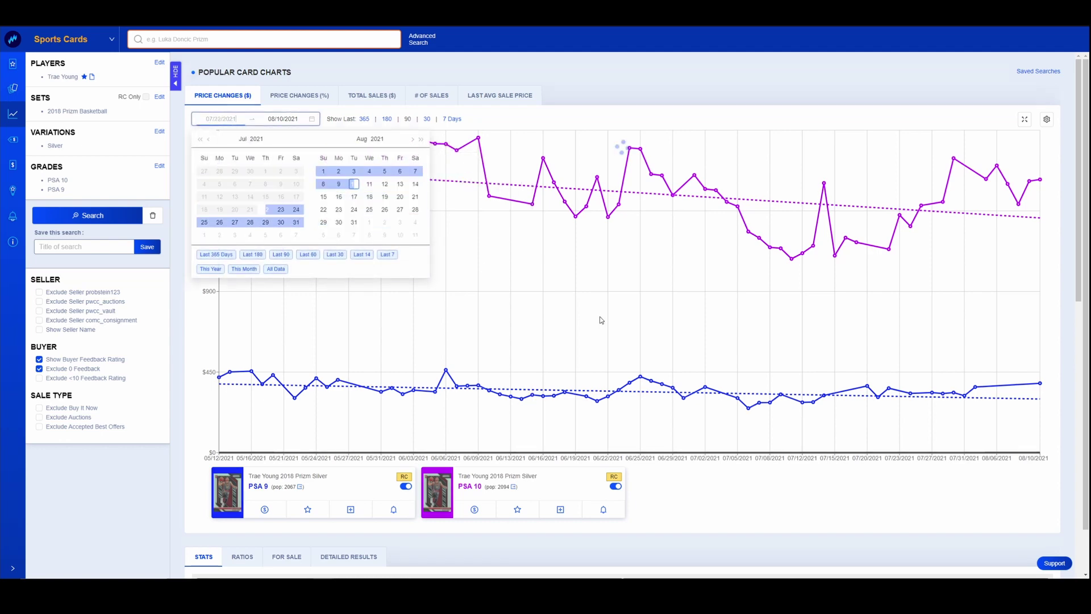
left_click(528, 303)
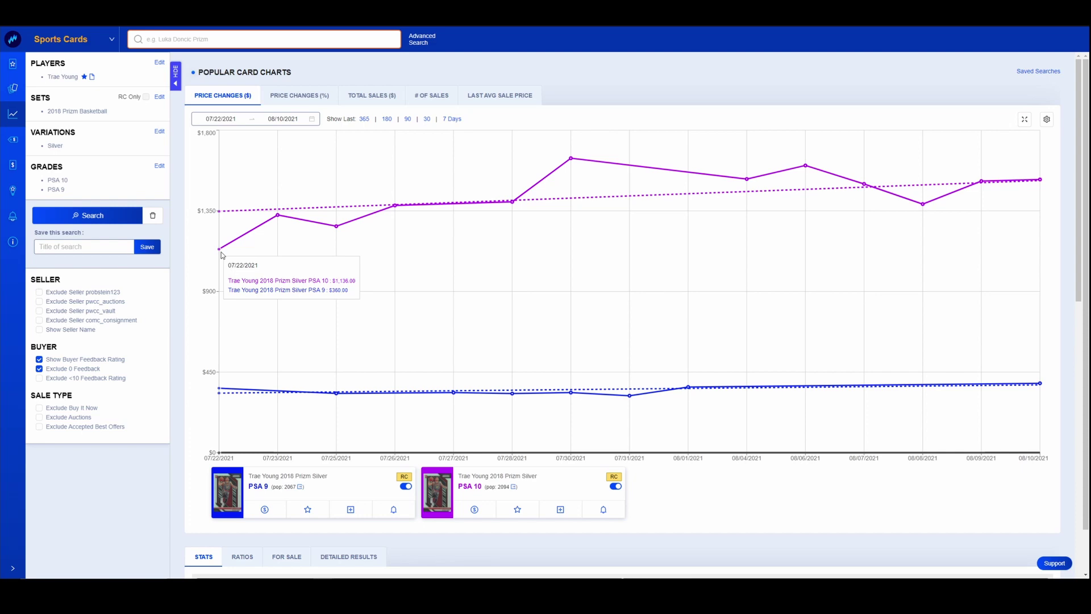
Examine the percentage change of the Trae Young Prizm Silver PSA 9 and PSA 10 in the card stats
scroll(539, 277, "down", 10)
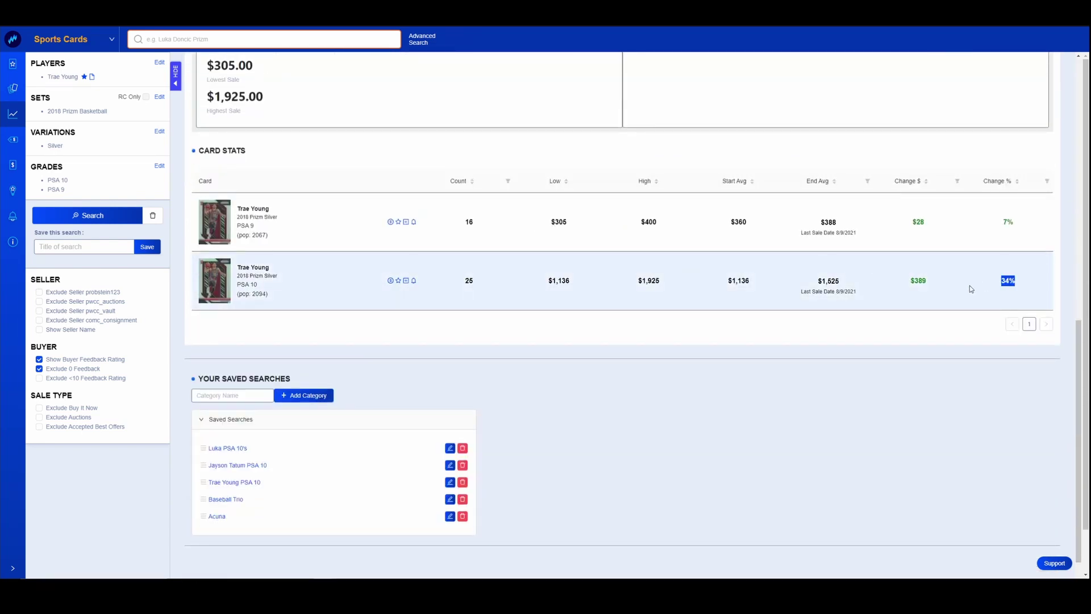
scroll(824, 346, "up", 2)
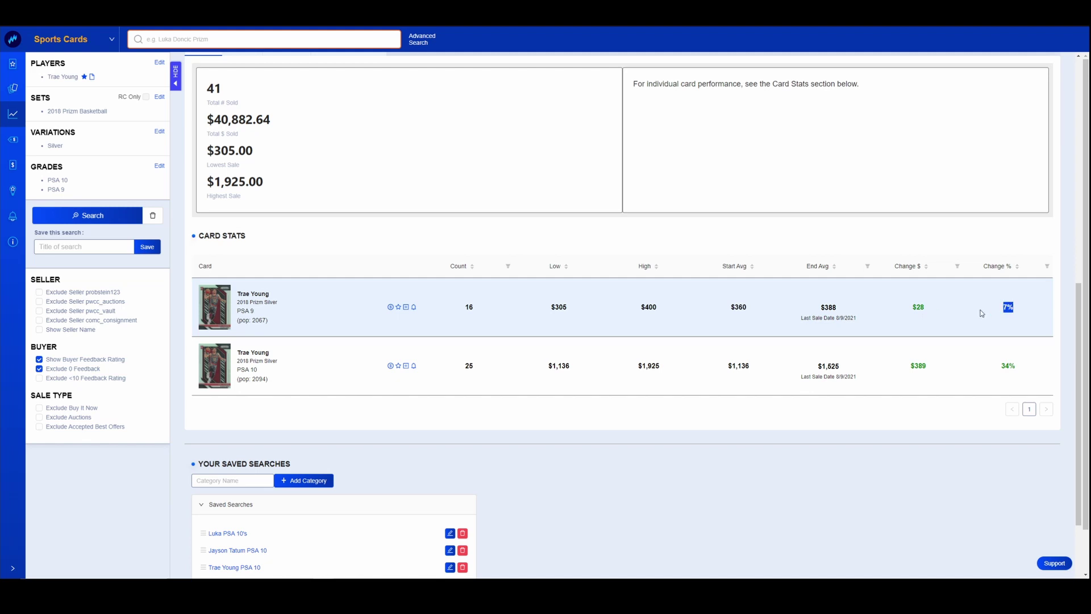
left_click(664, 232)
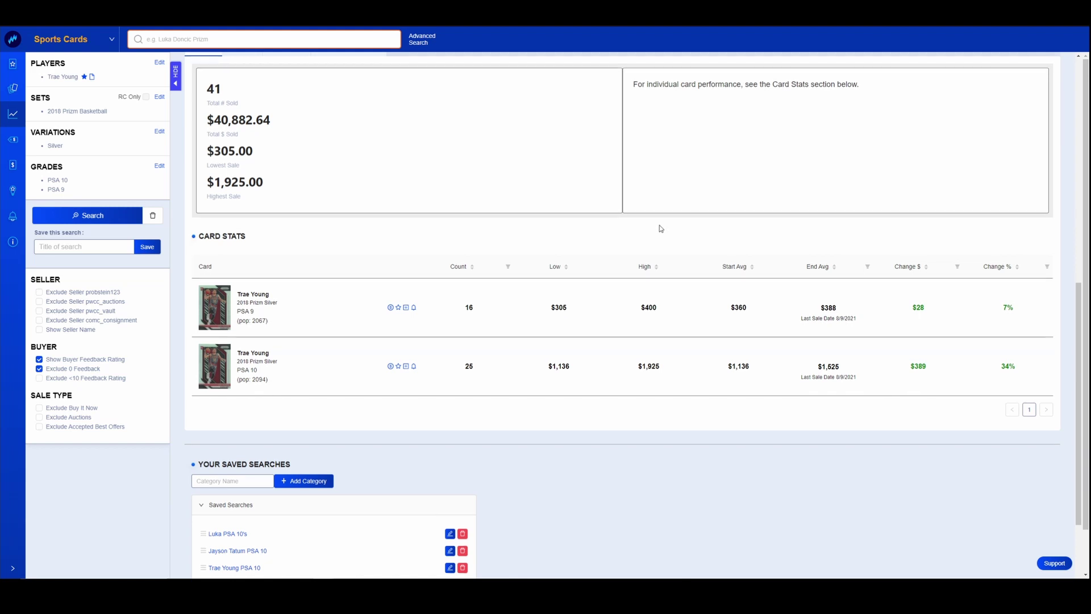
Check the ending-average price ratio between the Trae Young Prizm Silver PSA 10 and PSA 9 cards
scroll(659, 227, "up", 4)
left_click(242, 258)
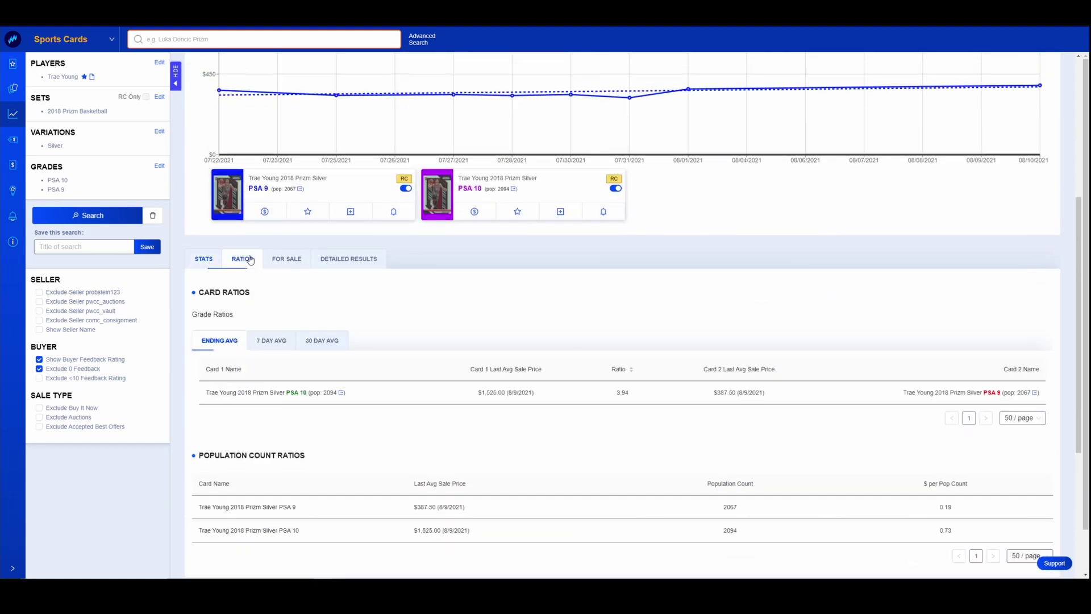
scroll(511, 290, "down", 2)
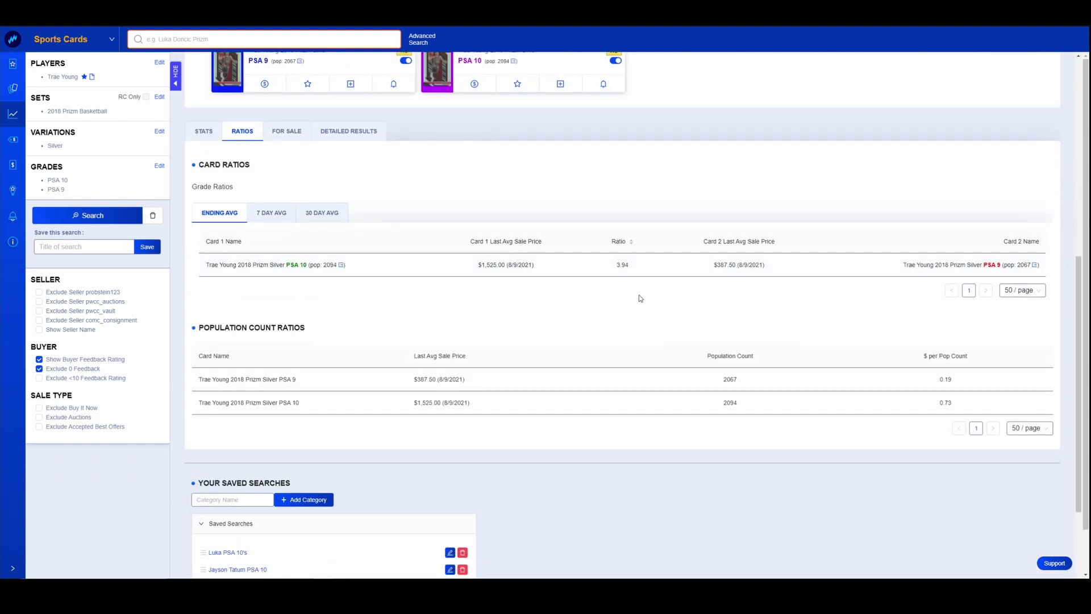
left_click_drag(634, 268, 619, 274)
left_click(630, 268)
Compare the Trae Young Prizm Silver card stats with the price chart and dismiss the Windows update notification
left_click(203, 134)
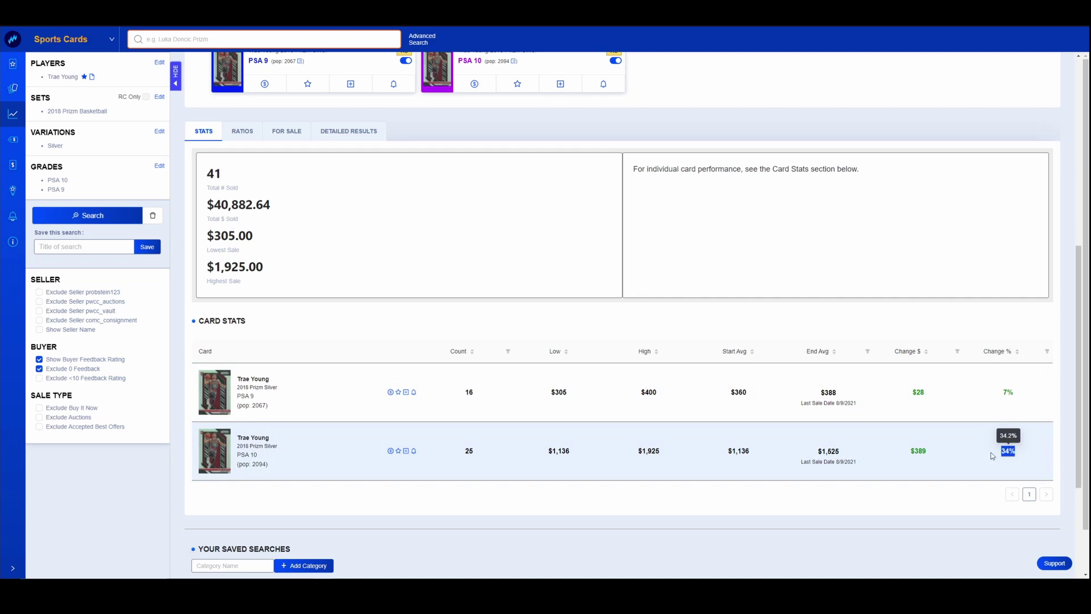
scroll(859, 398, "up", 7)
scroll(844, 333, "up", 1)
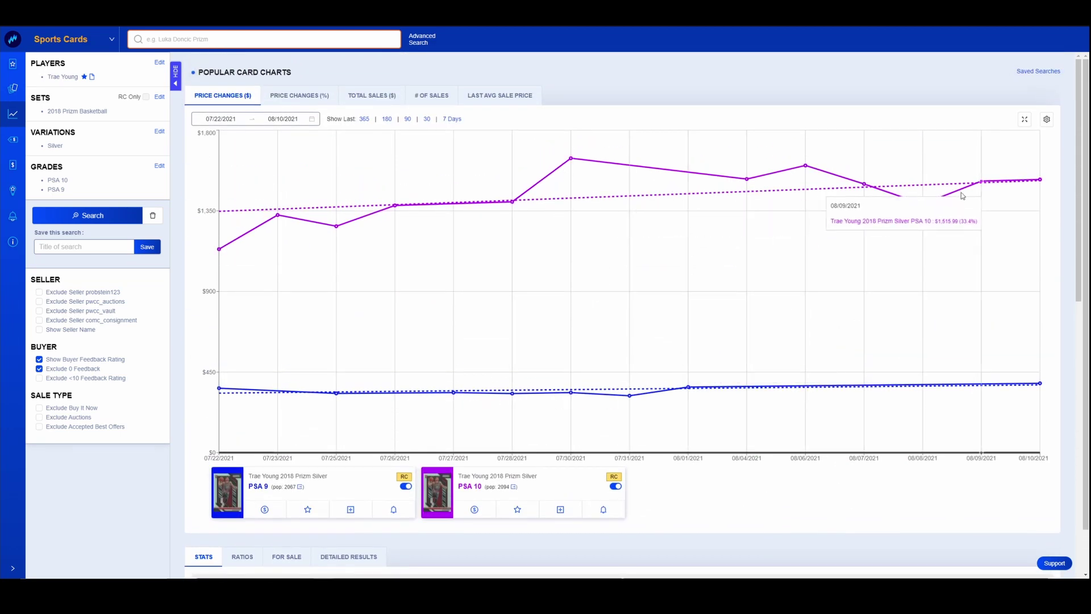
scroll(884, 258, "down", 2)
scroll(884, 263, "down", 6)
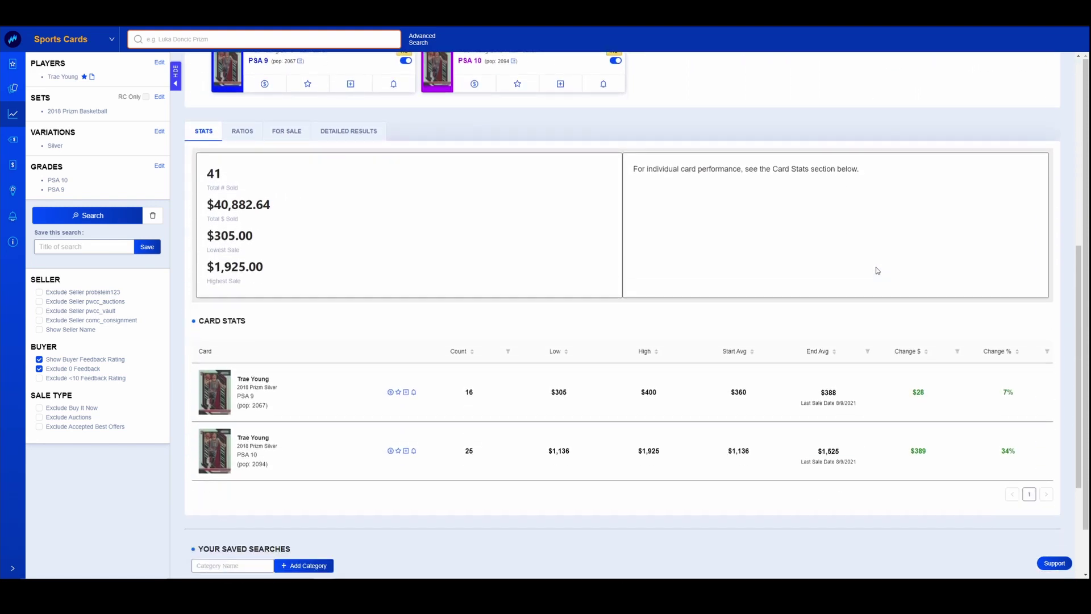
scroll(876, 324, "up", 7)
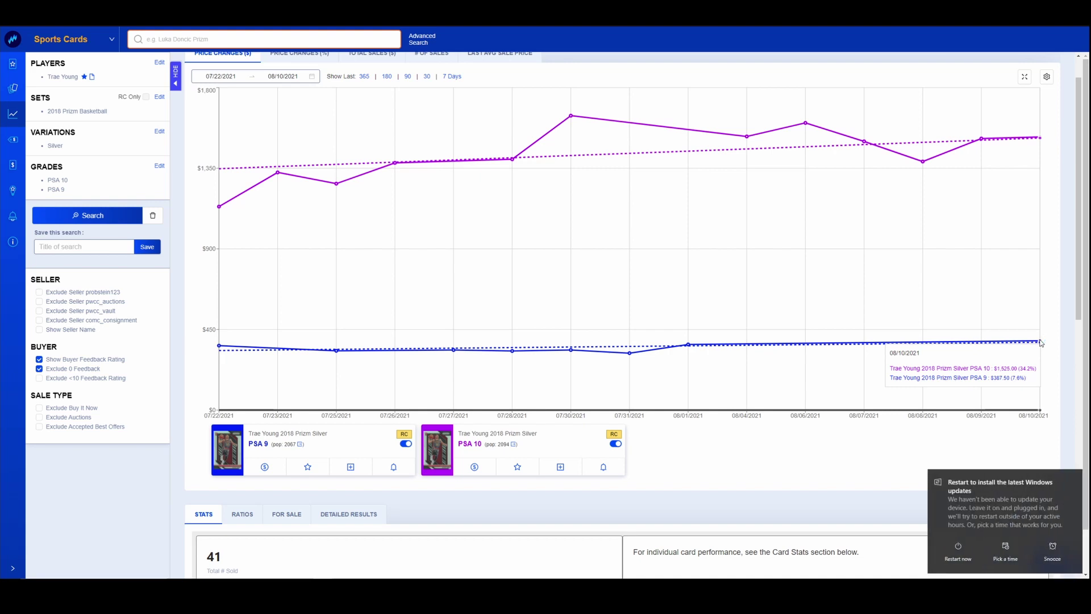
left_click(1079, 479)
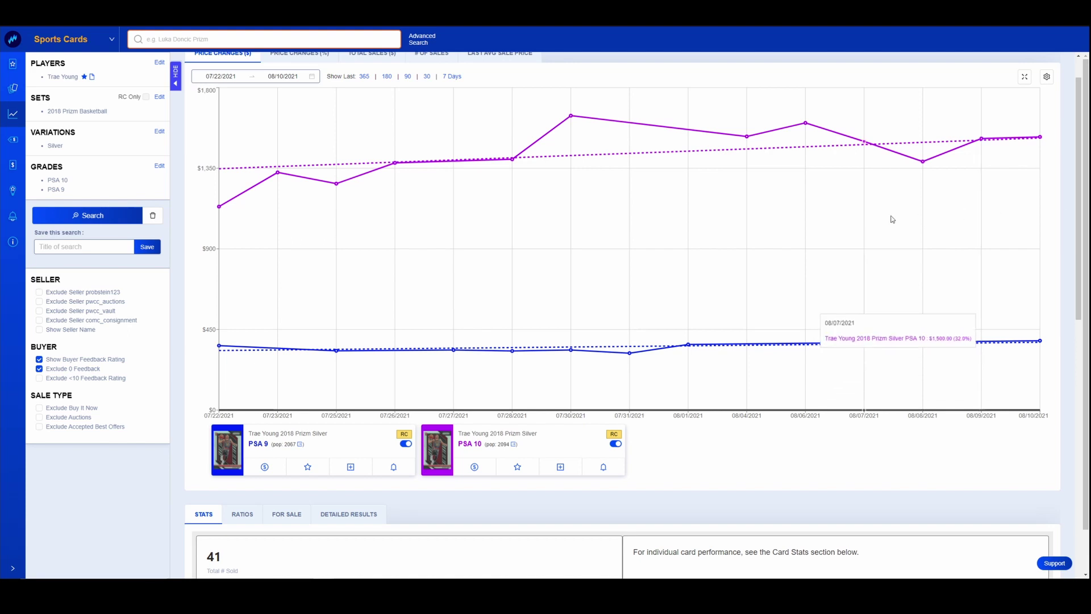
mouse_move(1038, 141)
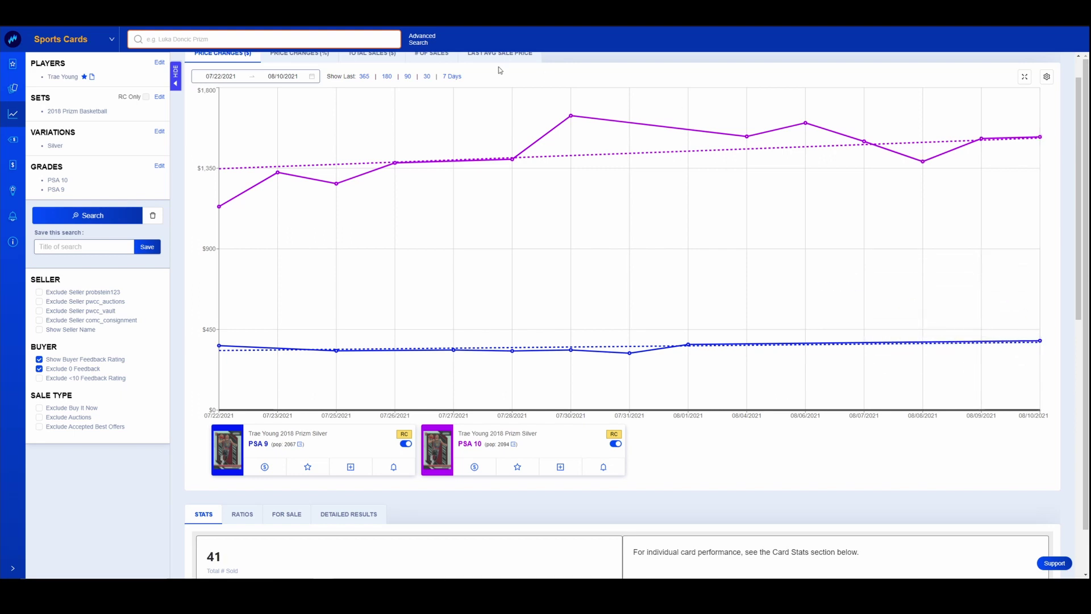
Check the ending-average ratio between Luka Doncic's 2018 Prizm Silver PSA 10 and PSA 9 cards for comparison
mouse_move(17, 121)
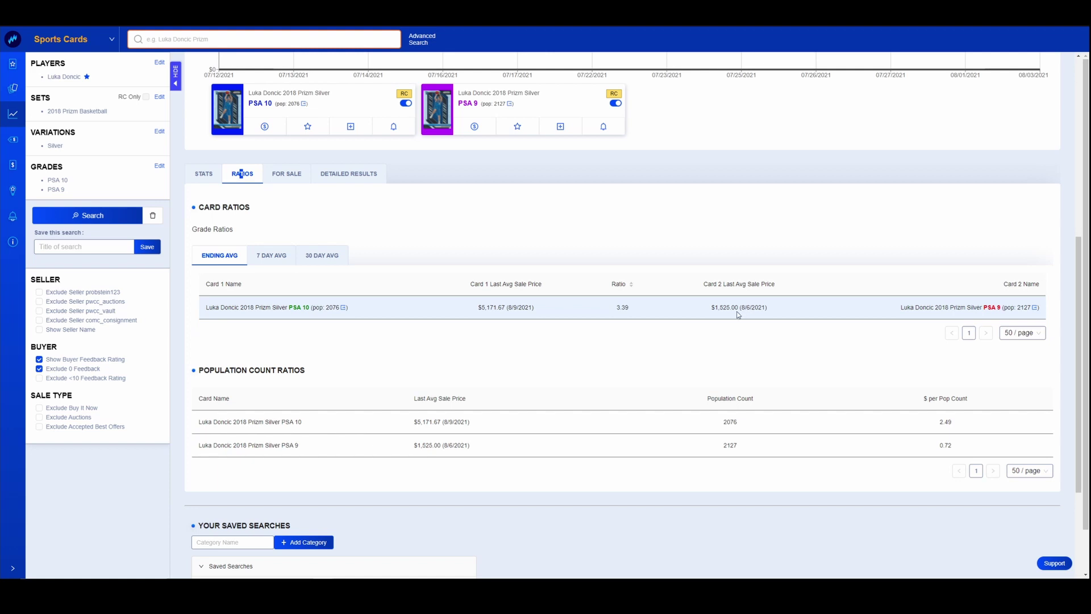
left_click_drag(631, 311, 615, 311)
left_click(619, 310)
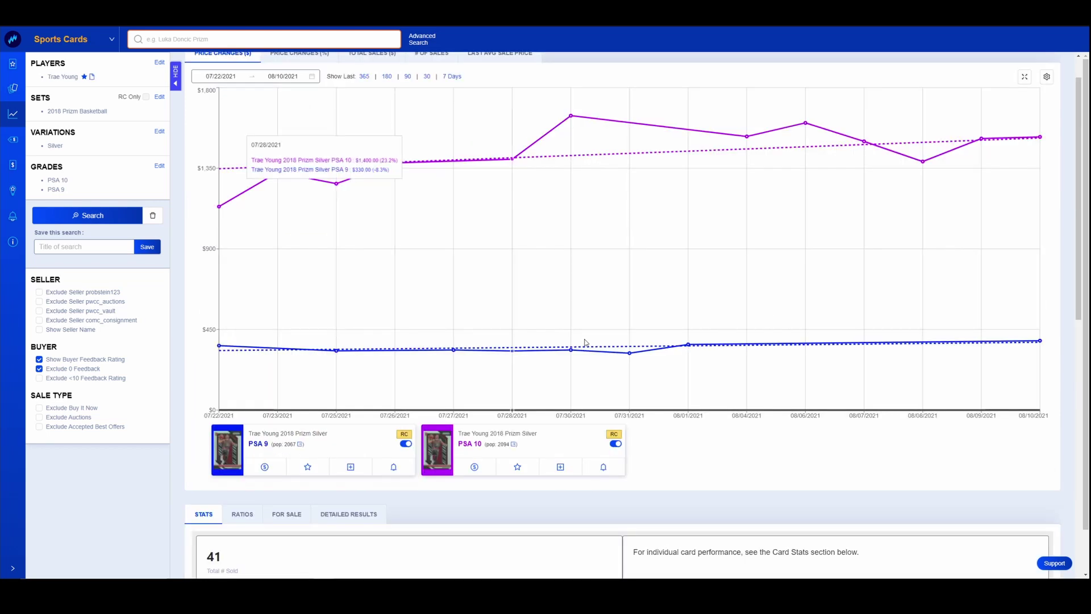
Recheck the Trae Young Prizm Silver PSA 10 to PSA 9 ratio and return to the sales stats and price chart
scroll(515, 493, "down", 6)
left_click(279, 176)
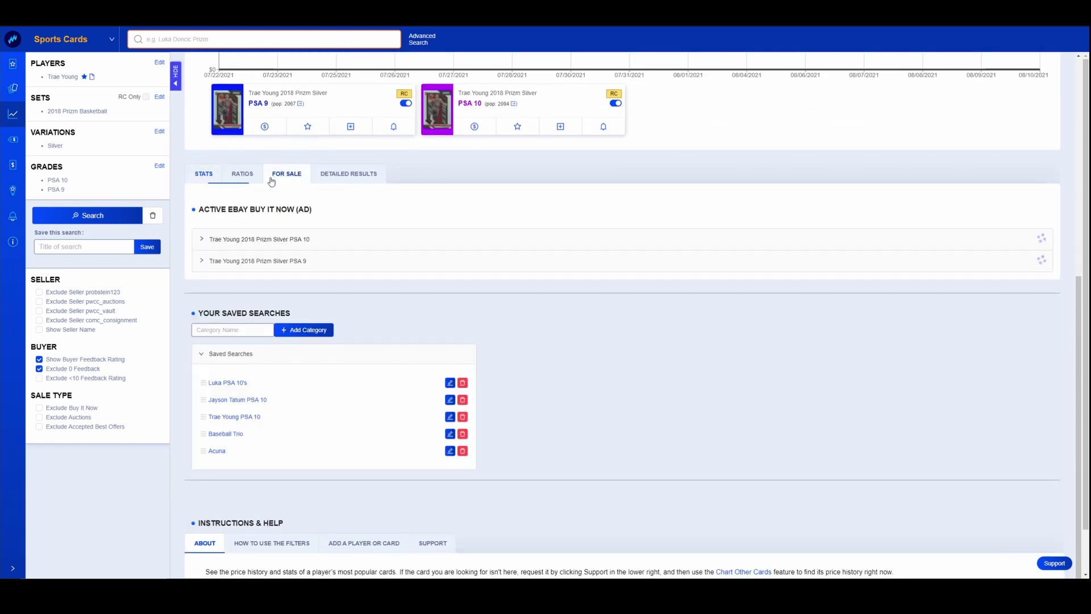
left_click(237, 176)
left_click_drag(631, 307, 605, 307)
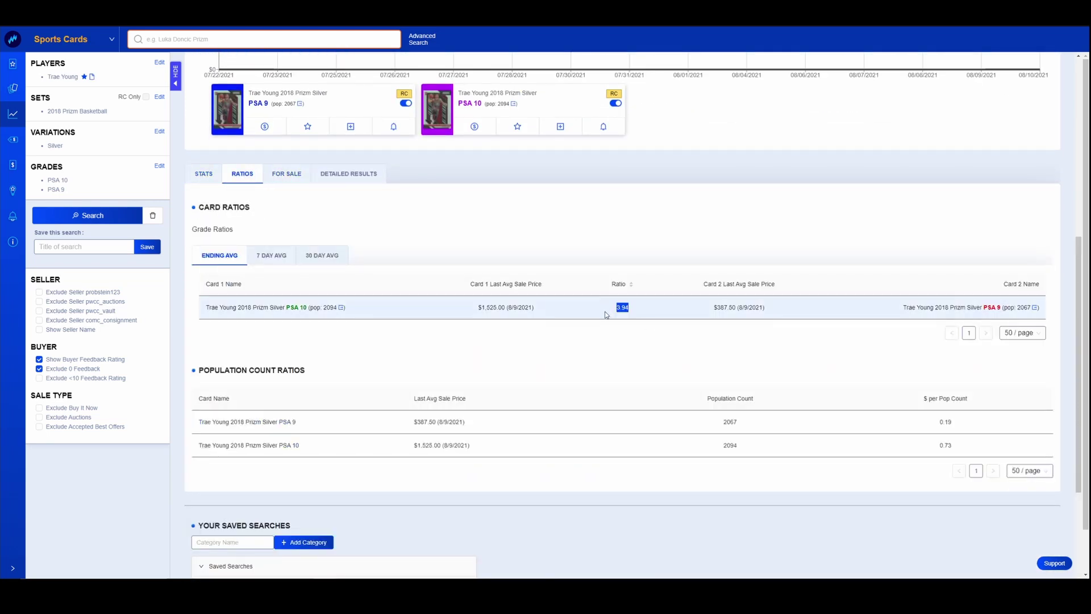
left_click(594, 331)
scroll(579, 346, "up", 5)
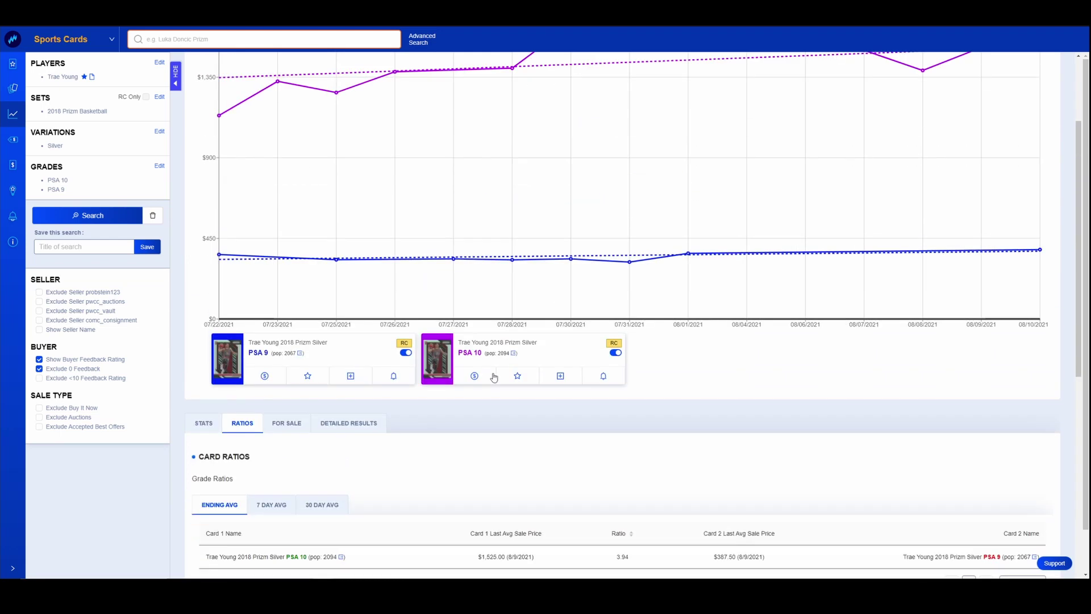
left_click(204, 474)
scroll(387, 285, "up", 2)
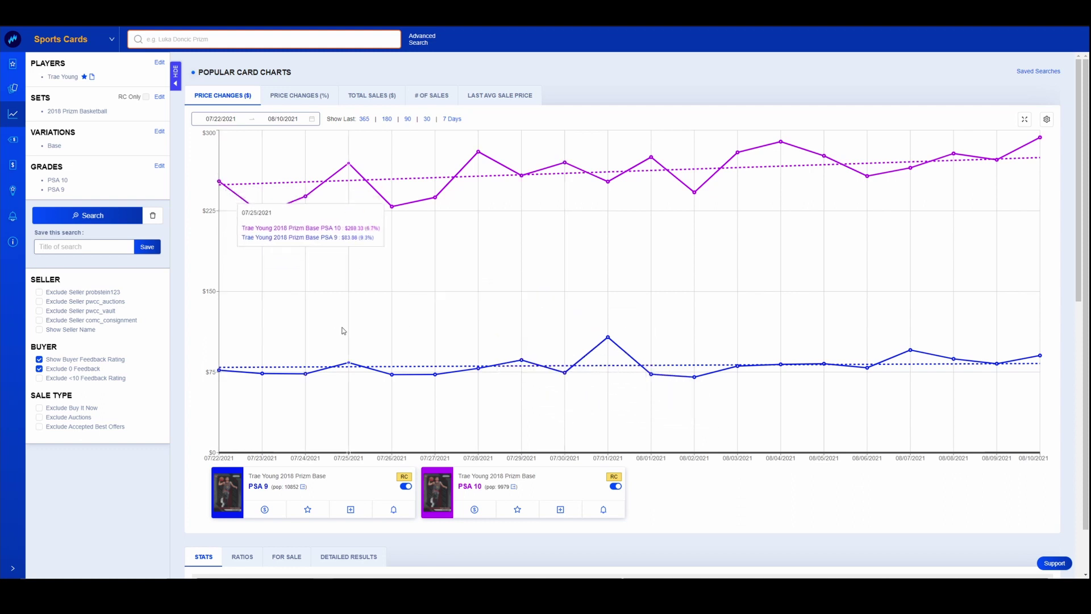
Compare the percentage change of the Trae Young 2018 Prizm Base PSA 9 and PSA 10 cards with the Silver cards
scroll(461, 333, "down", 3)
scroll(460, 333, "down", 8)
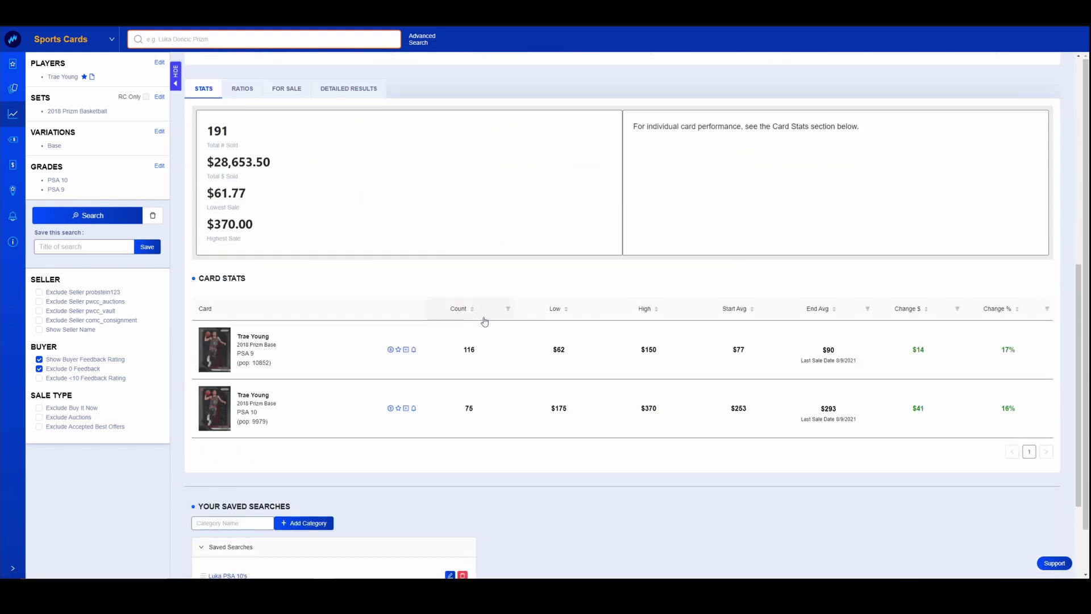
scroll(786, 335, "up", 2)
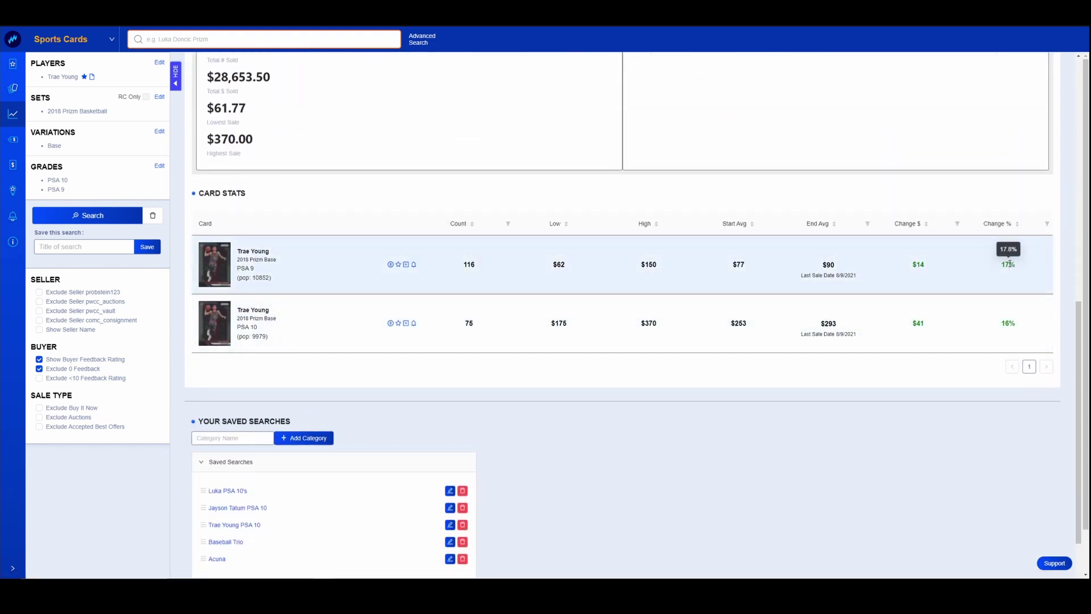
left_click_drag(1001, 265, 1006, 265)
left_click(1014, 321)
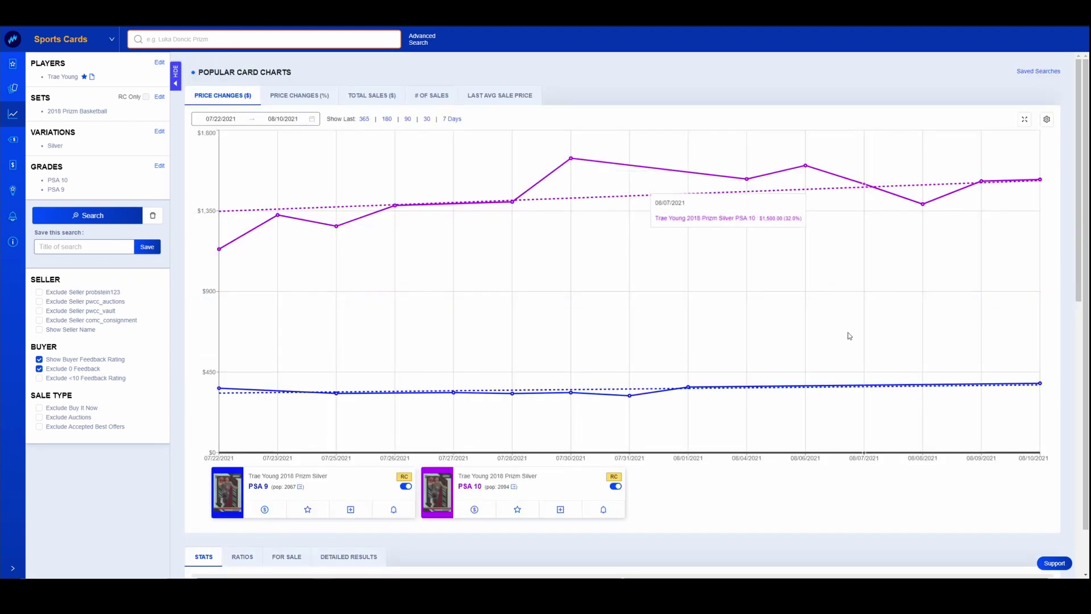
scroll(868, 339, "down", 8)
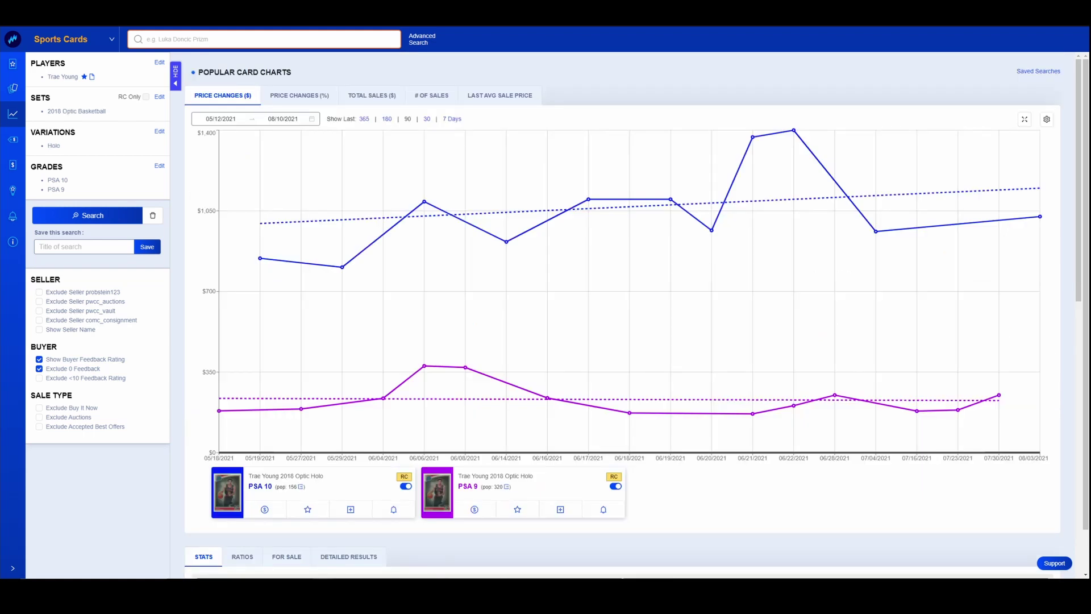
View the enlarged image of the Trae Young 2018 Optic Holo PSA 10 card and close it
mouse_move(556, 300)
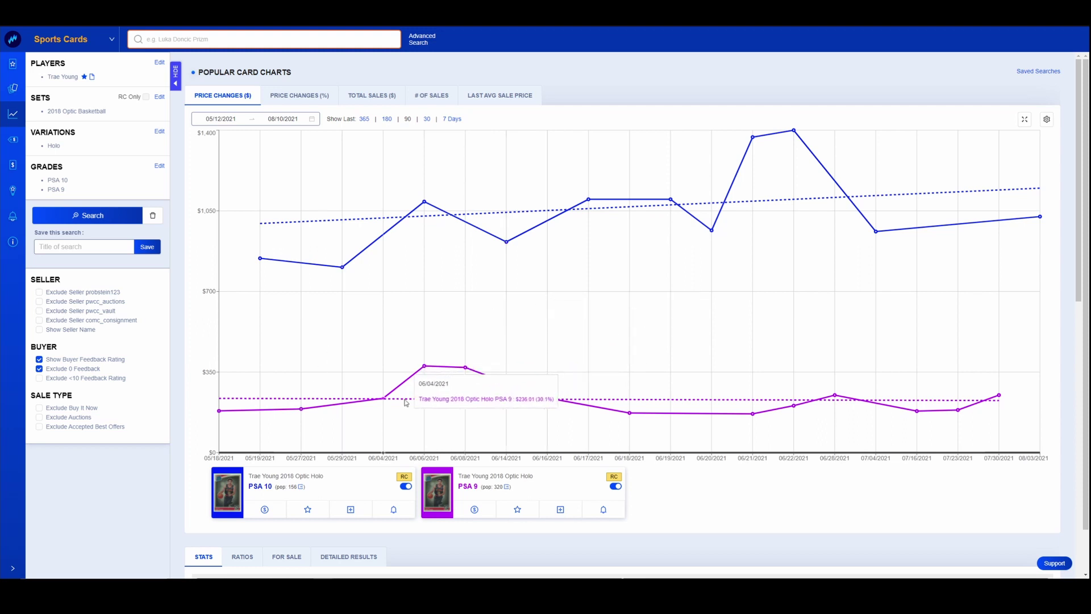
left_click(228, 492)
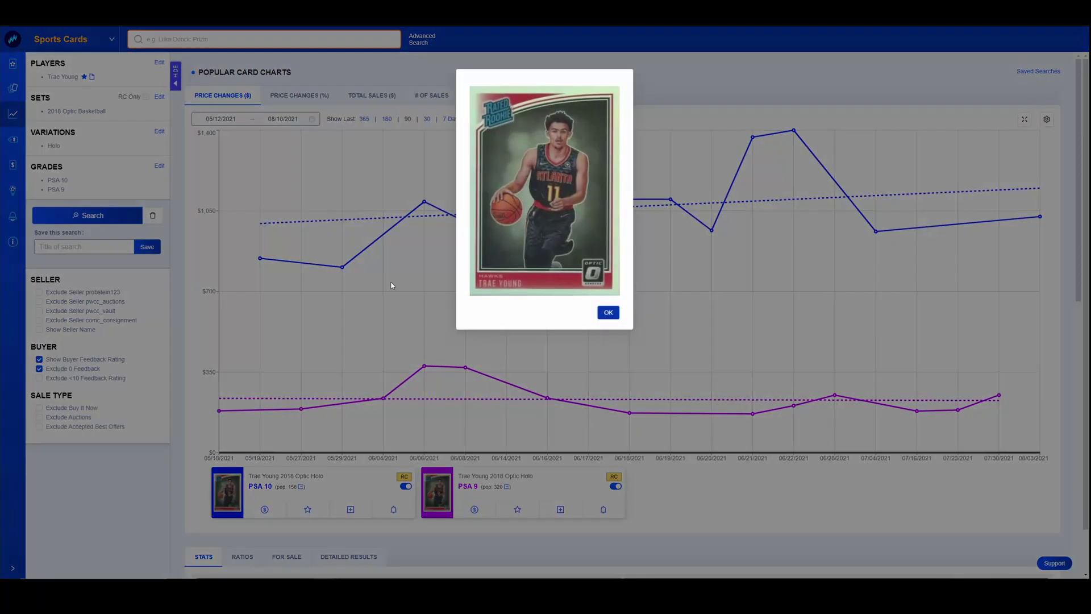
left_click(437, 485)
left_click(437, 489)
left_click(607, 313)
Highlight the population counts of the Optic Holo PSA 9 and PSA 10 cards and view the PSA 10 image again
scroll(686, 468, "down", 2)
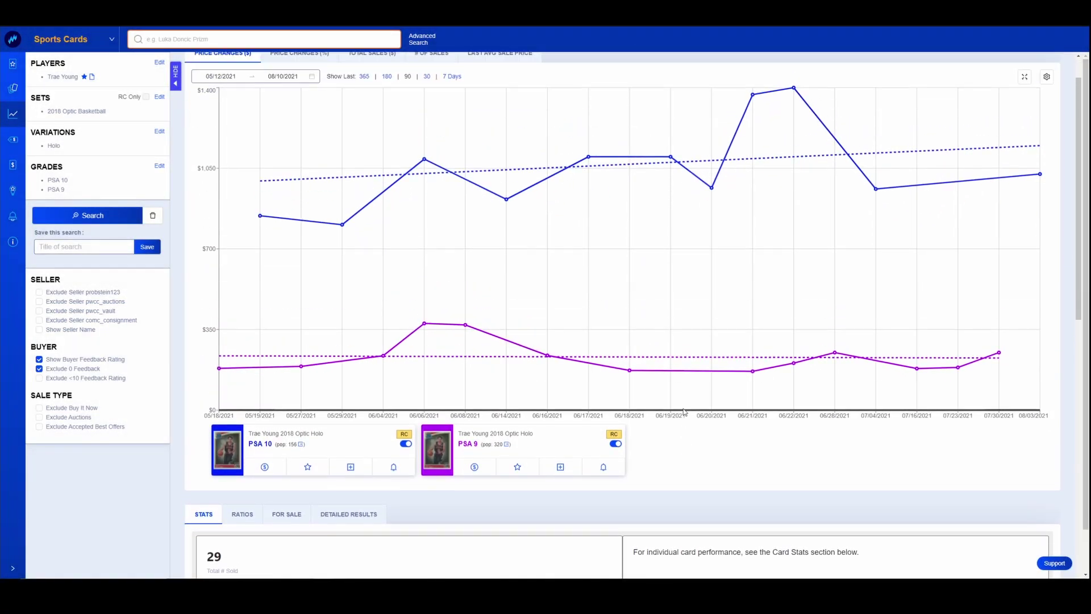
scroll(685, 412, "down", 1)
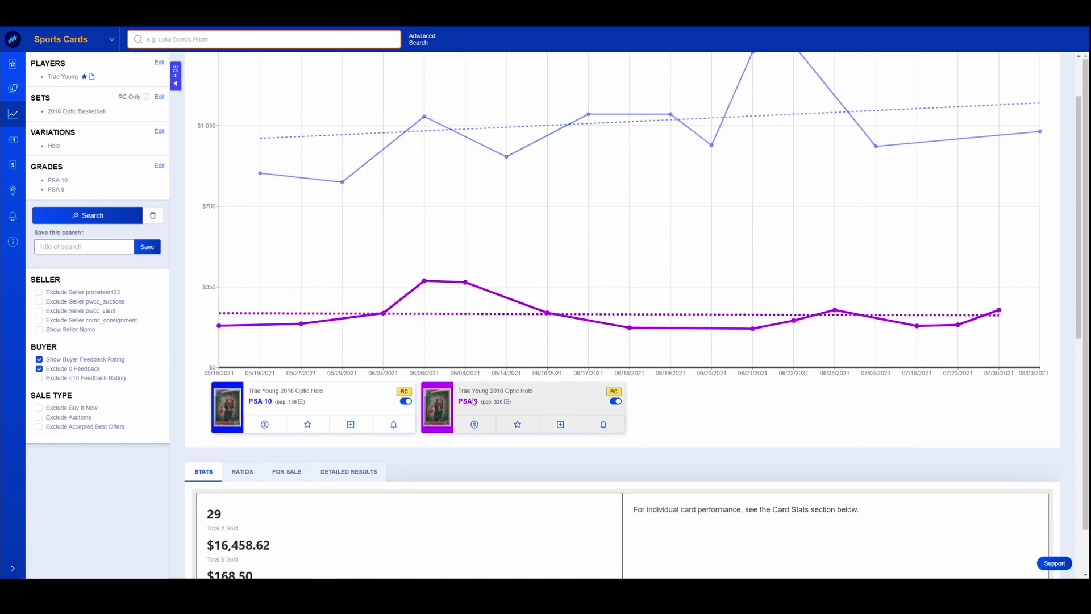
double_click(496, 402)
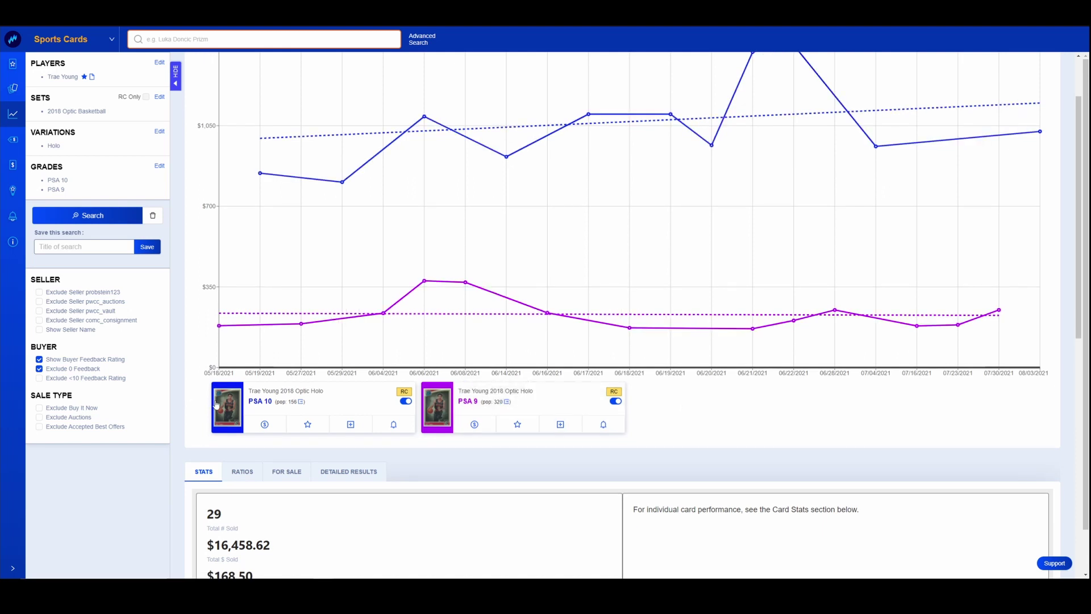
double_click(293, 403)
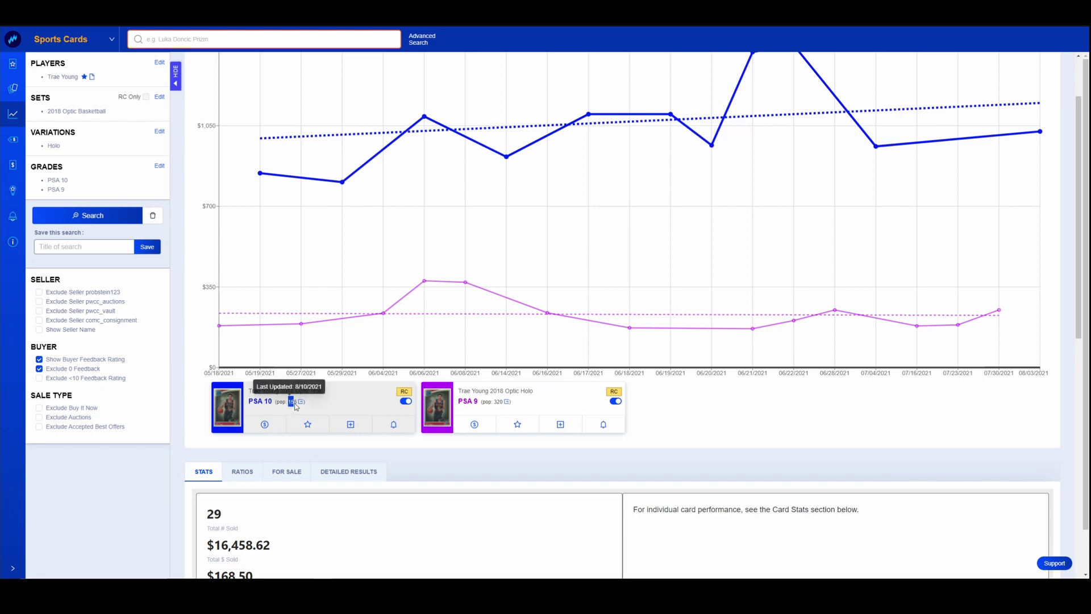
left_click(234, 409)
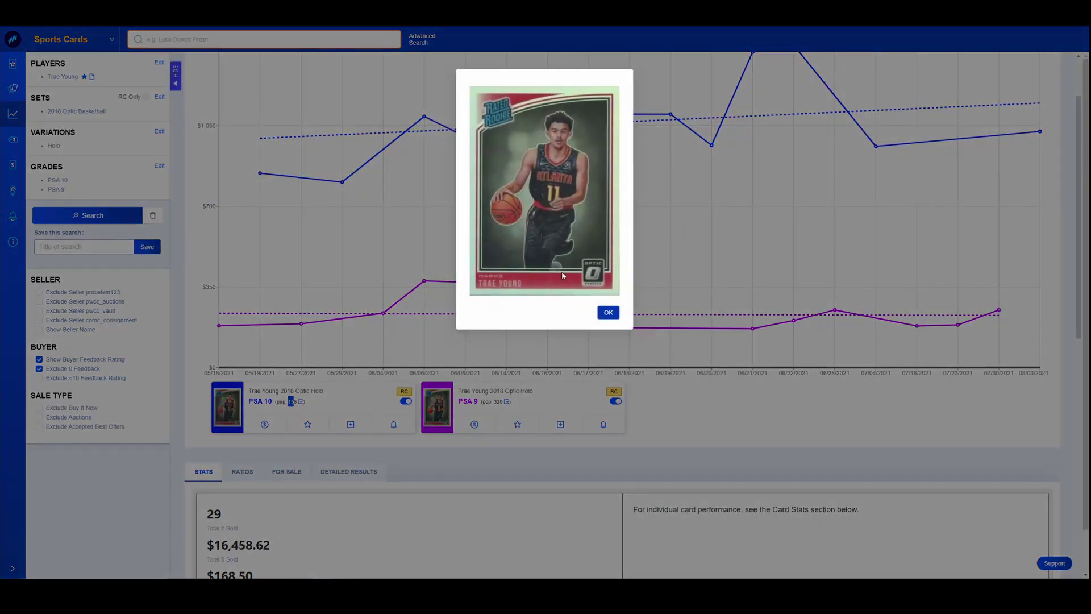
left_click(607, 313)
Show the last 90 days of prices in the Trae Young 2018 Optic Holo chart
scroll(696, 412, "up", 1)
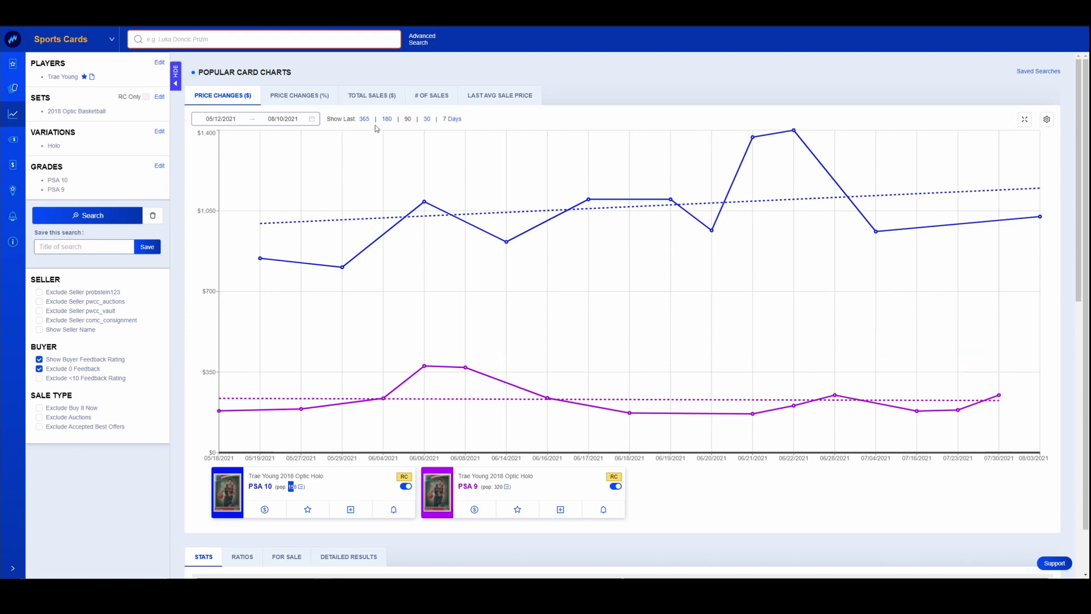
left_click(408, 119)
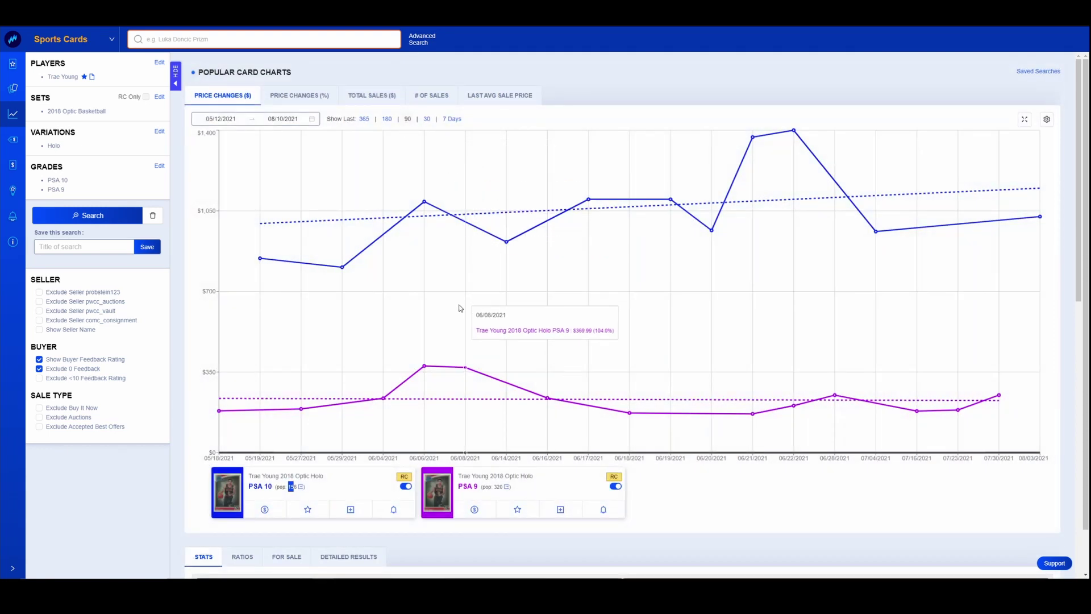
Review the 90-day card stats of the Trae Young 2018 Optic Holo PSA 10 and PSA 9 cards, including sale count and ending average
scroll(460, 308, "down", 10)
scroll(475, 264, "up", 1)
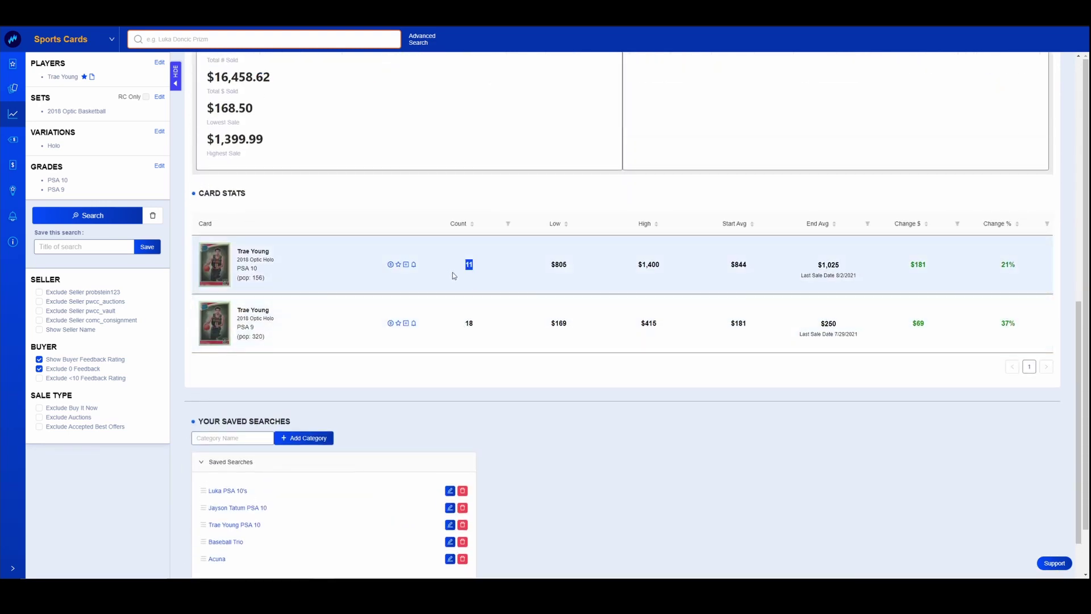
scroll(853, 286, "up", 1)
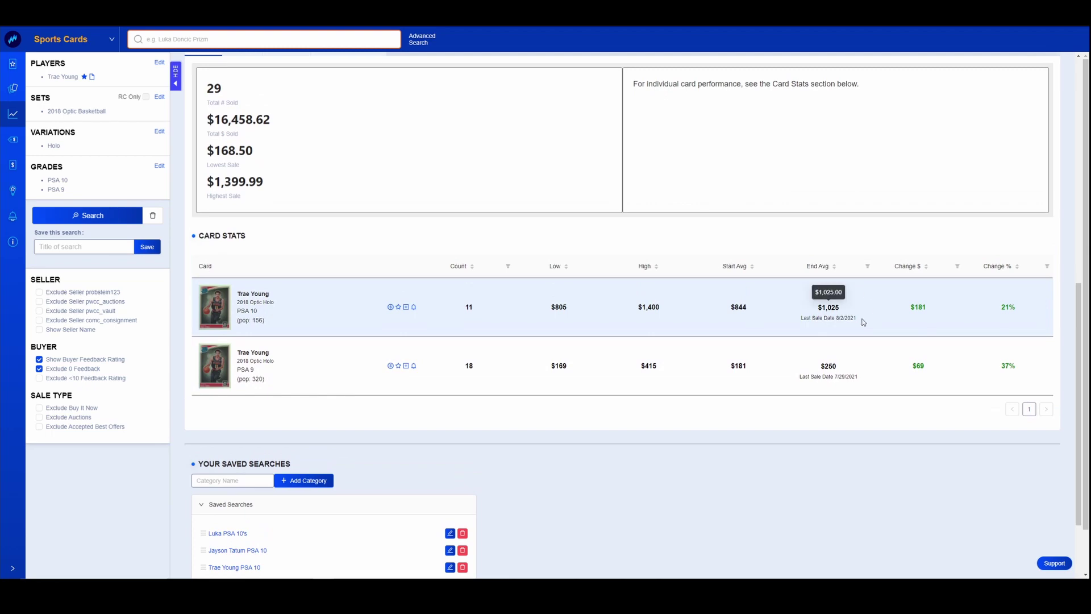
Inspect the Optic Holo prices on the chart at the 06/22/2021 peak and the 07/04/2021 low
scroll(759, 335, "up", 5)
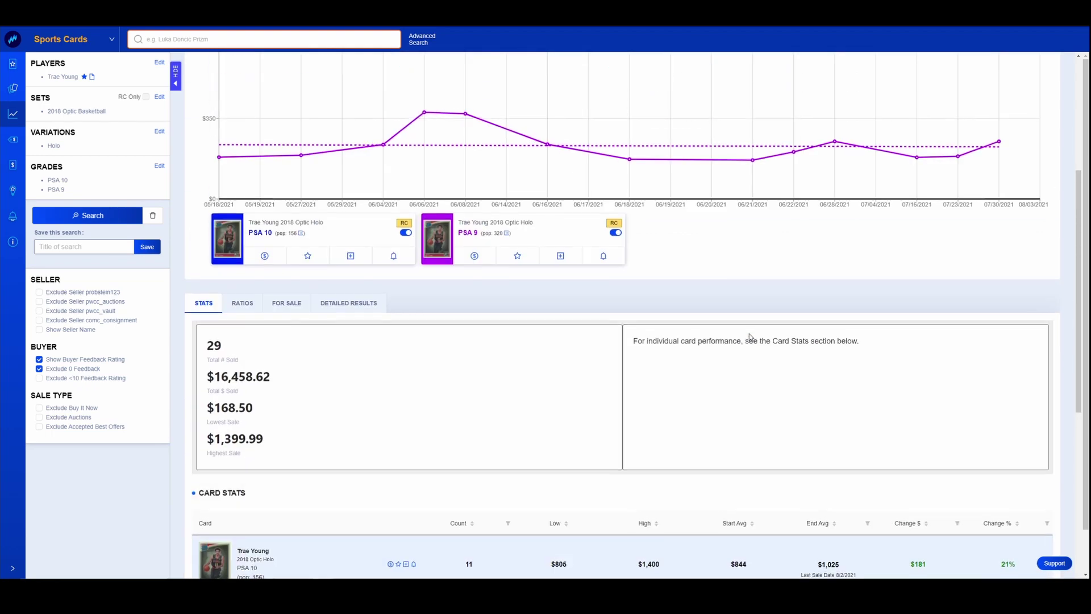
scroll(749, 337, "up", 5)
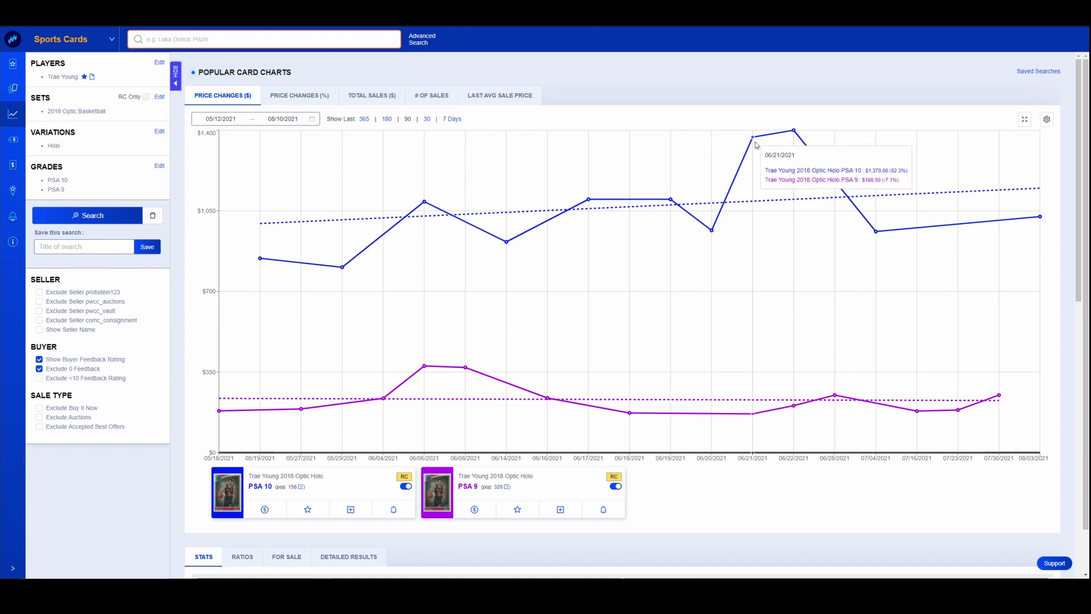
mouse_move(795, 131)
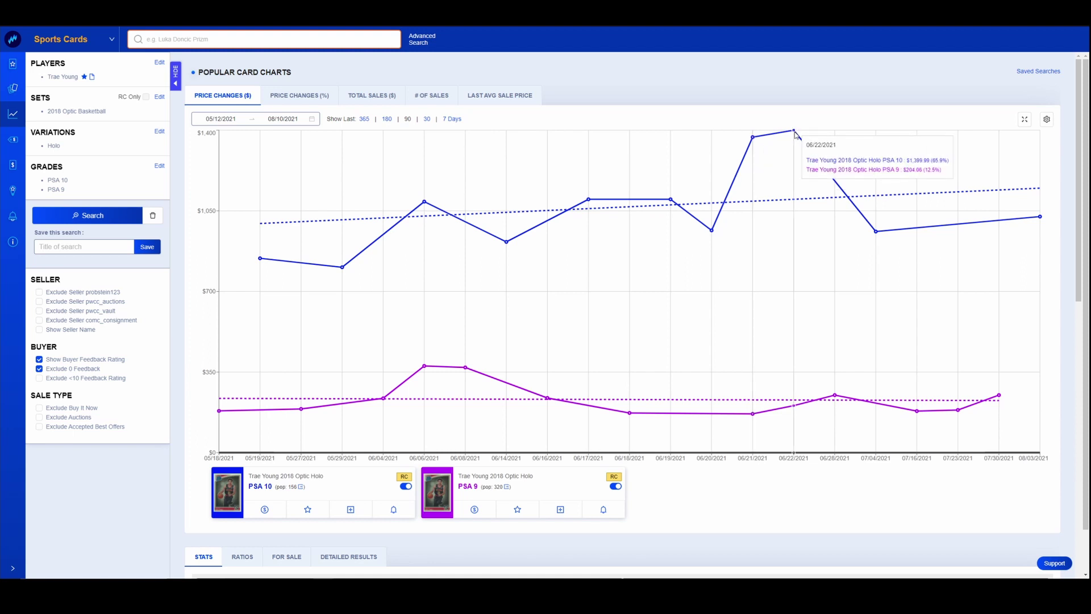
mouse_move(879, 235)
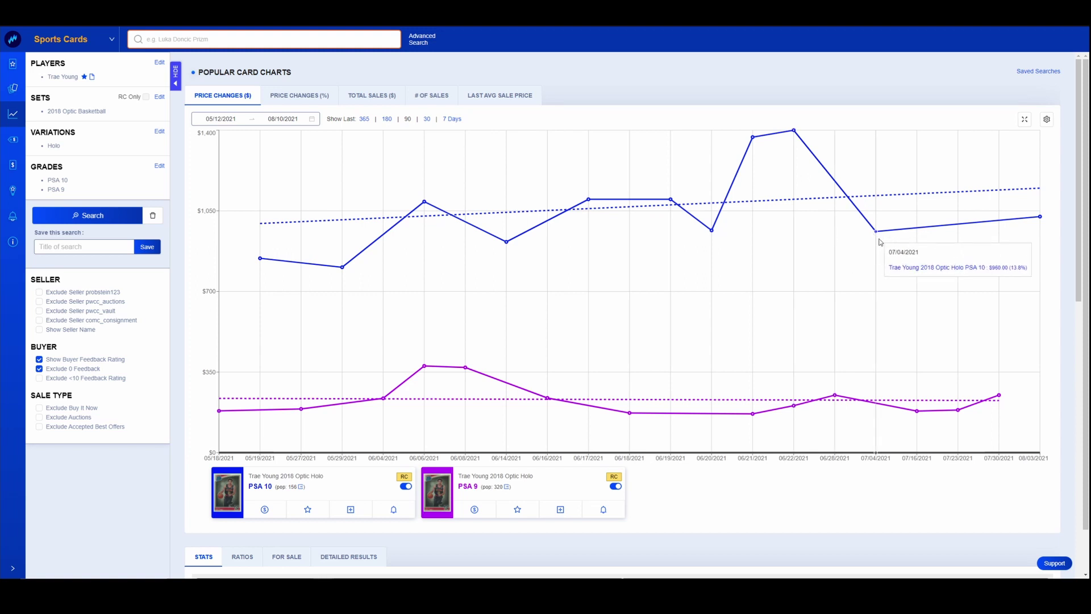
Set the chart's start date to 07/04/2021, keeping 08/10/2021 as the end date
left_click(225, 118)
left_click(413, 140)
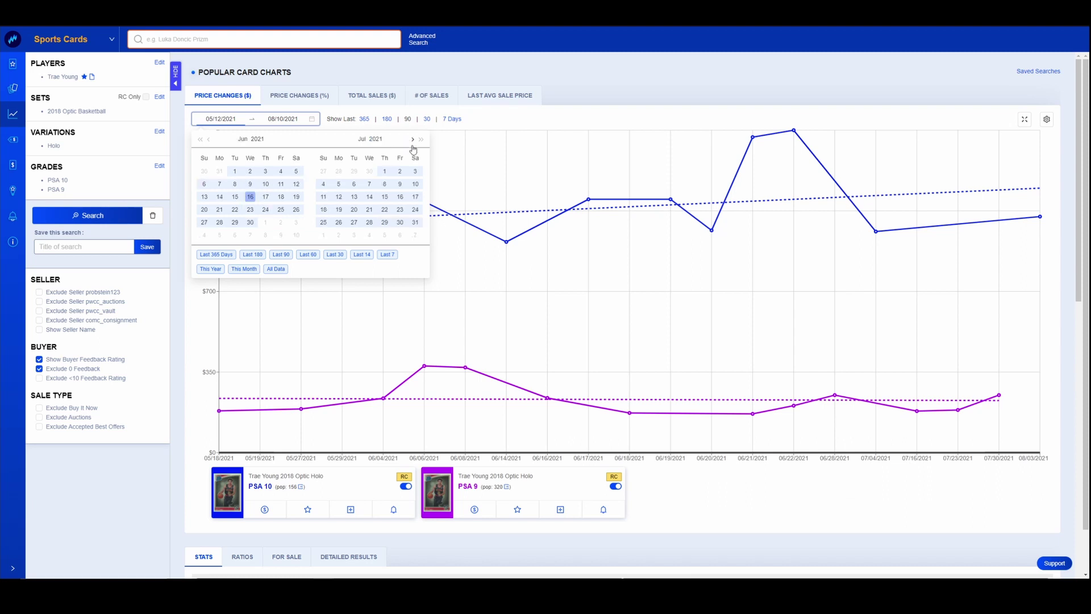
left_click(324, 184)
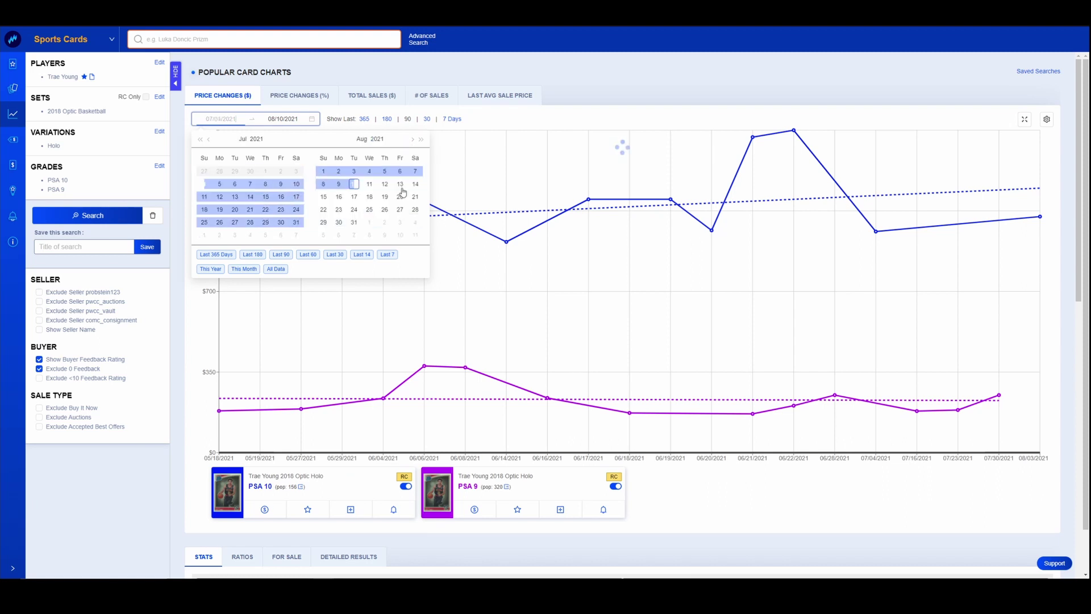
left_click(540, 260)
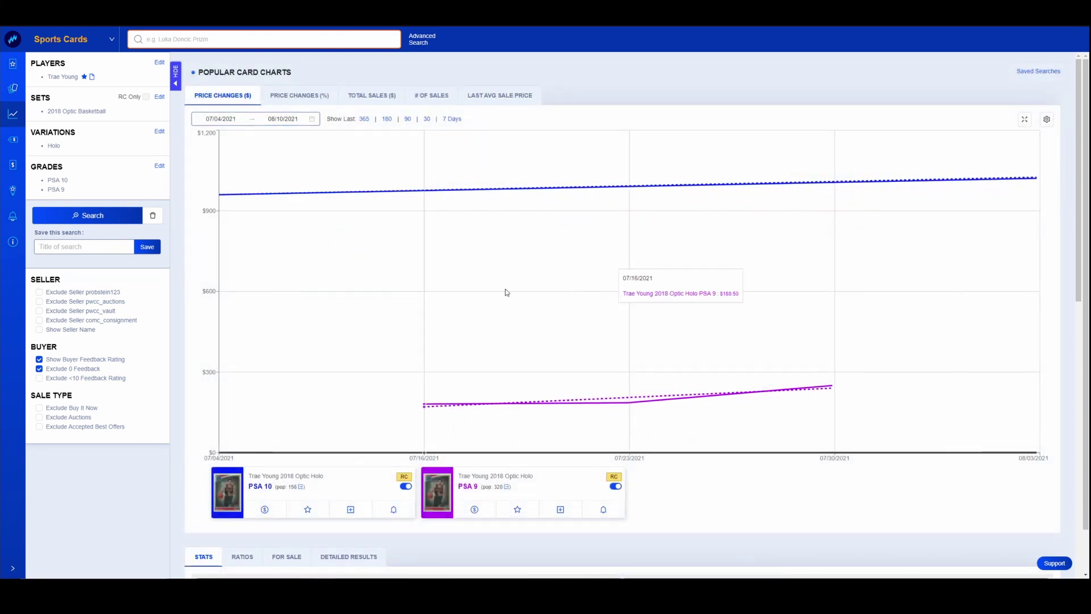
Examine the card stats by highlighting the PSA 10 percentage change and ending average, plus the PSA 9 percentage change
scroll(495, 293, "down", 4)
scroll(490, 296, "down", 5)
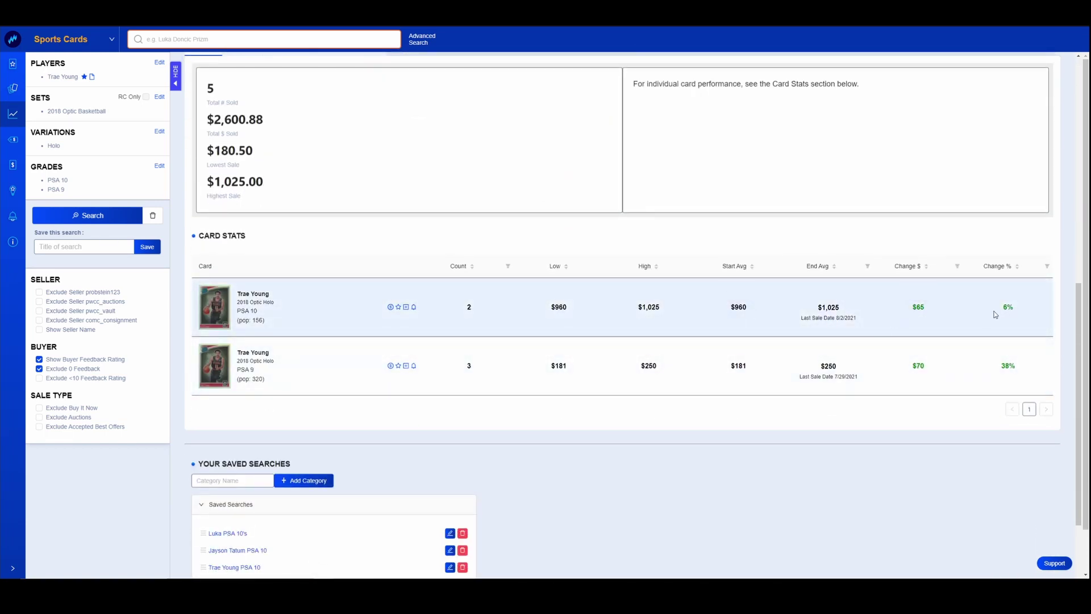
left_click_drag(1001, 310, 1015, 312)
left_click(1012, 310)
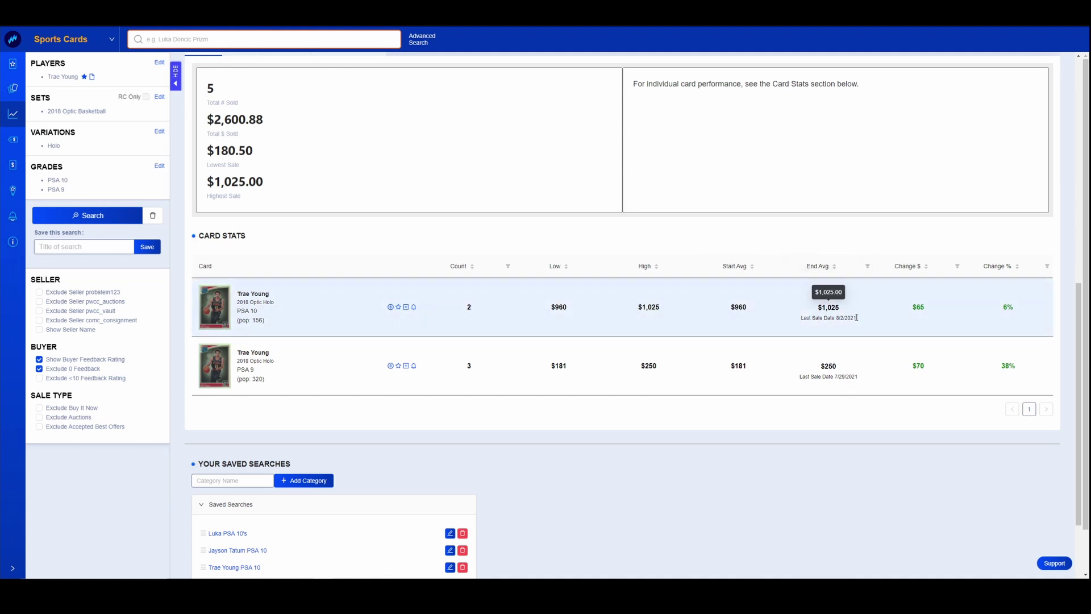
left_click_drag(856, 318, 790, 306)
left_click(791, 307)
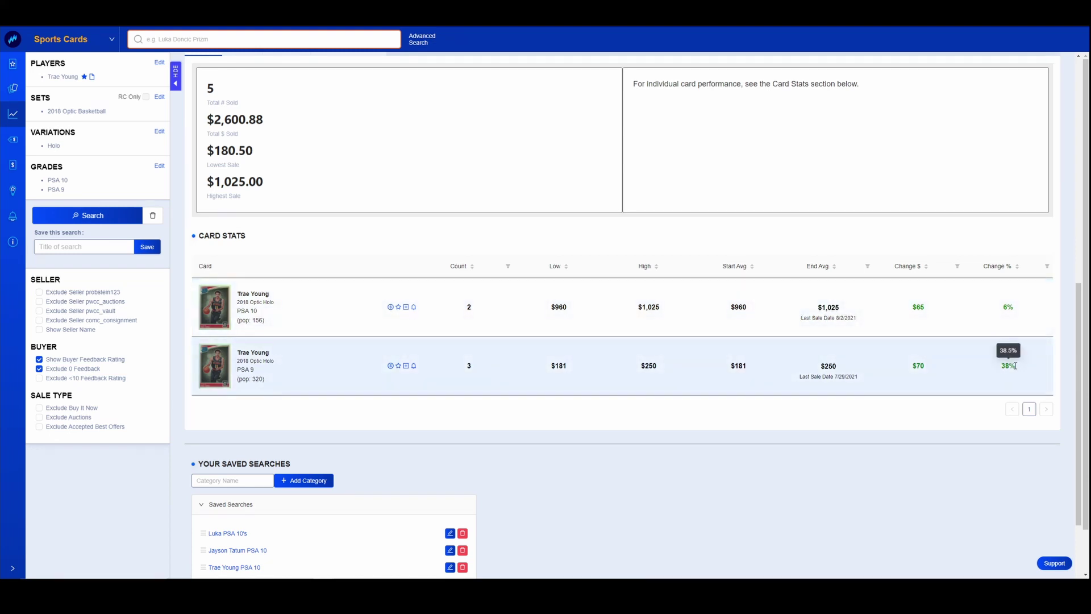
left_click_drag(1017, 368, 986, 367)
left_click(985, 368)
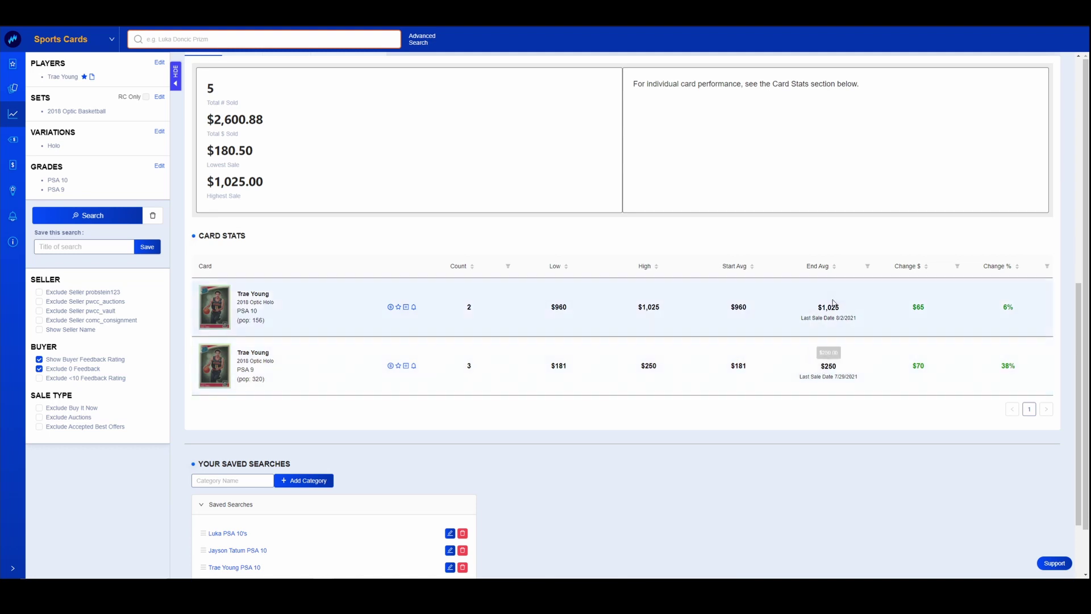
View the grade ratio between the Optic Holo PSA 10 and PSA 9 cards, and return to the card stats
scroll(367, 262, "up", 3)
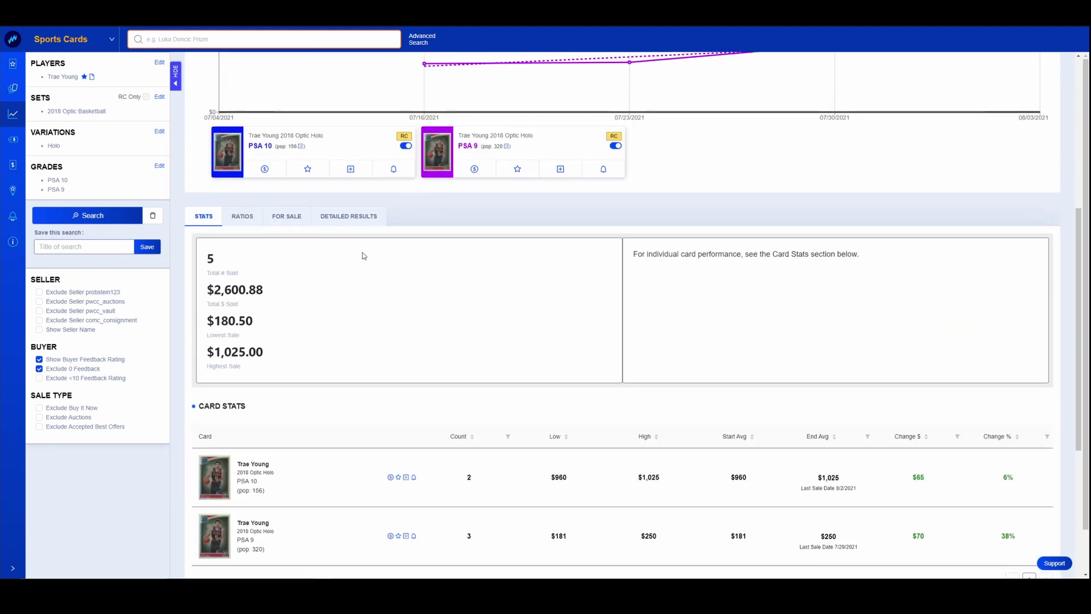
left_click(247, 218)
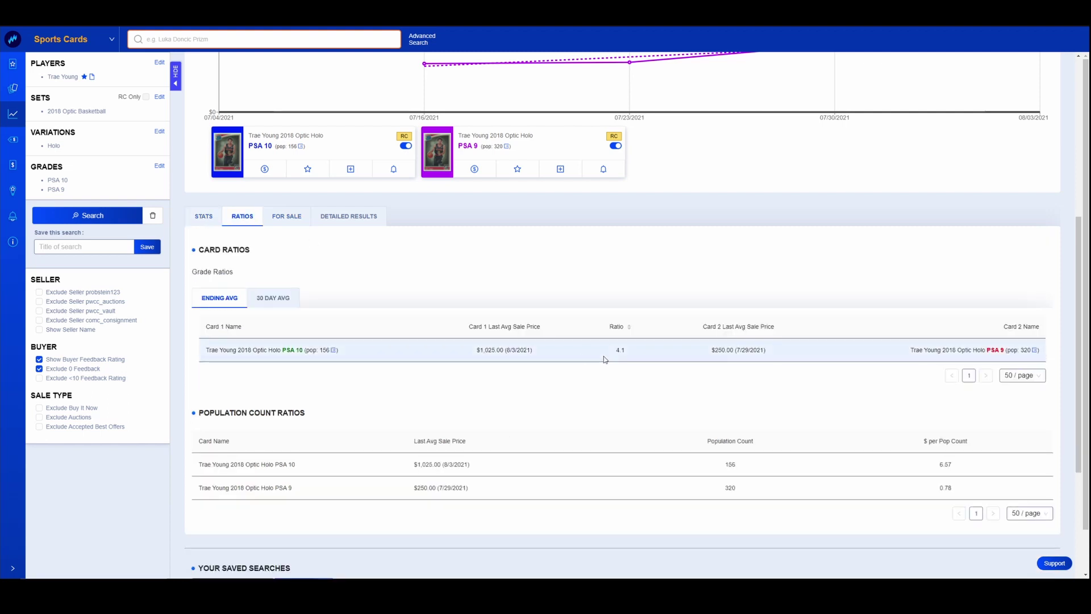
left_click(206, 217)
scroll(633, 353, "down", 3)
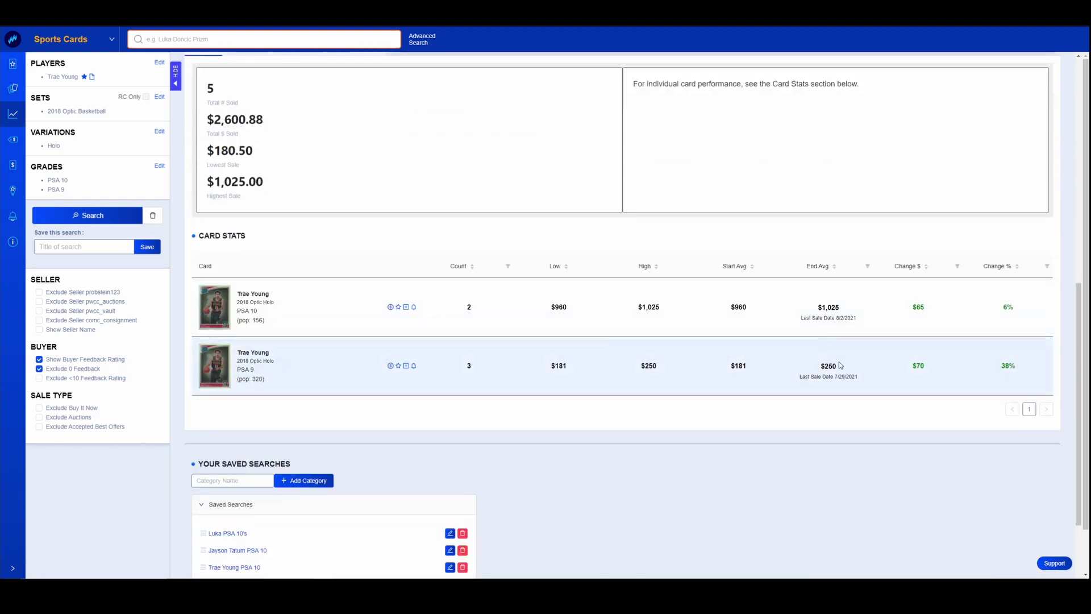
Highlight the PSA 9 card's ending average price and look over both Optic Holo rows in the card stats
double_click(829, 366)
left_click(619, 312)
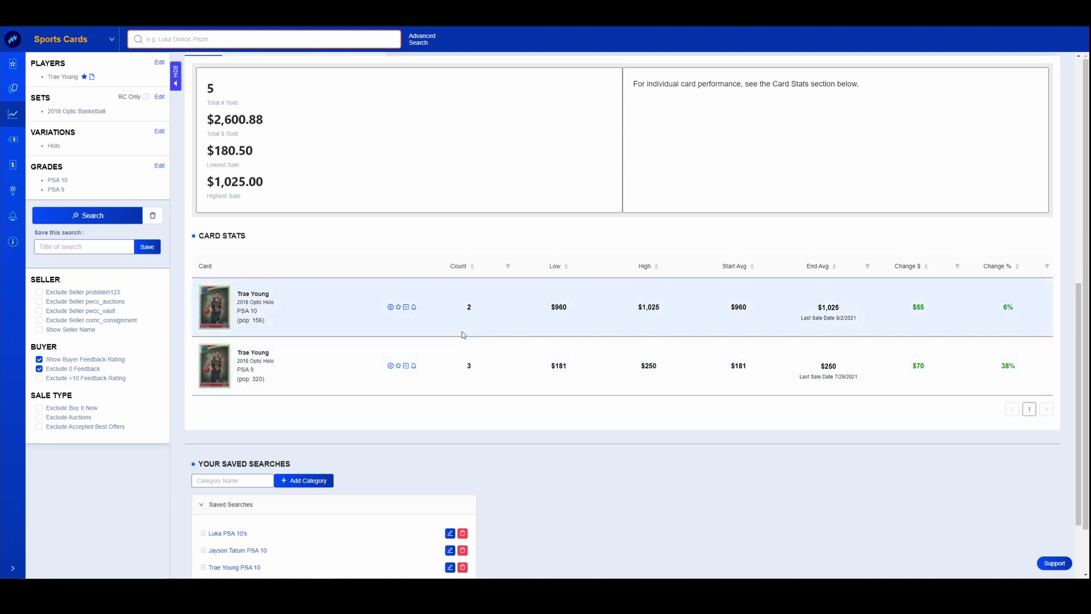
scroll(420, 366, "up", 1)
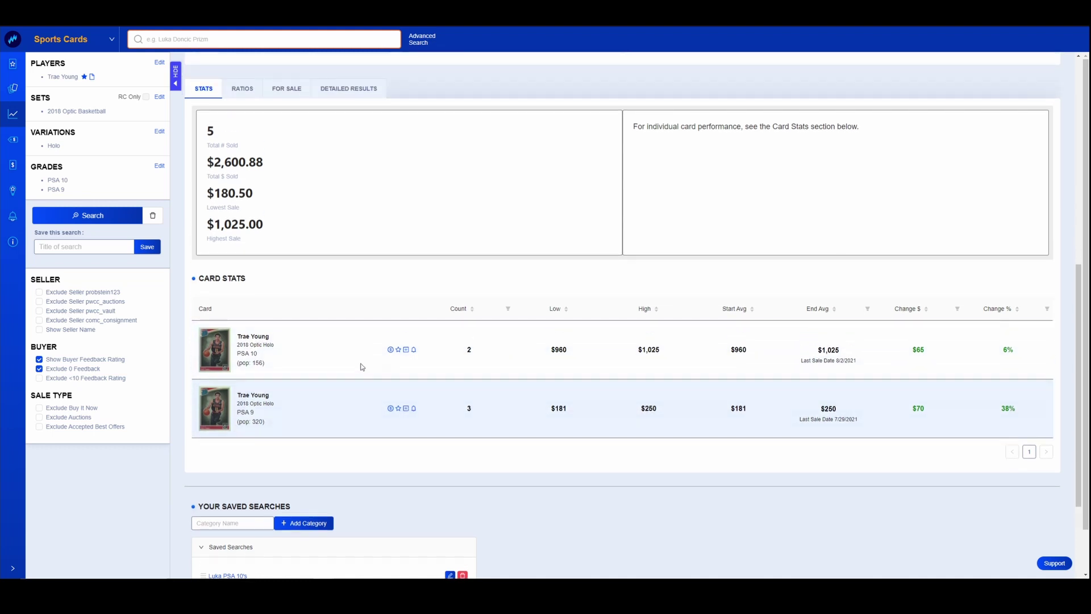
scroll(358, 366, "down", 1)
mouse_move(261, 320)
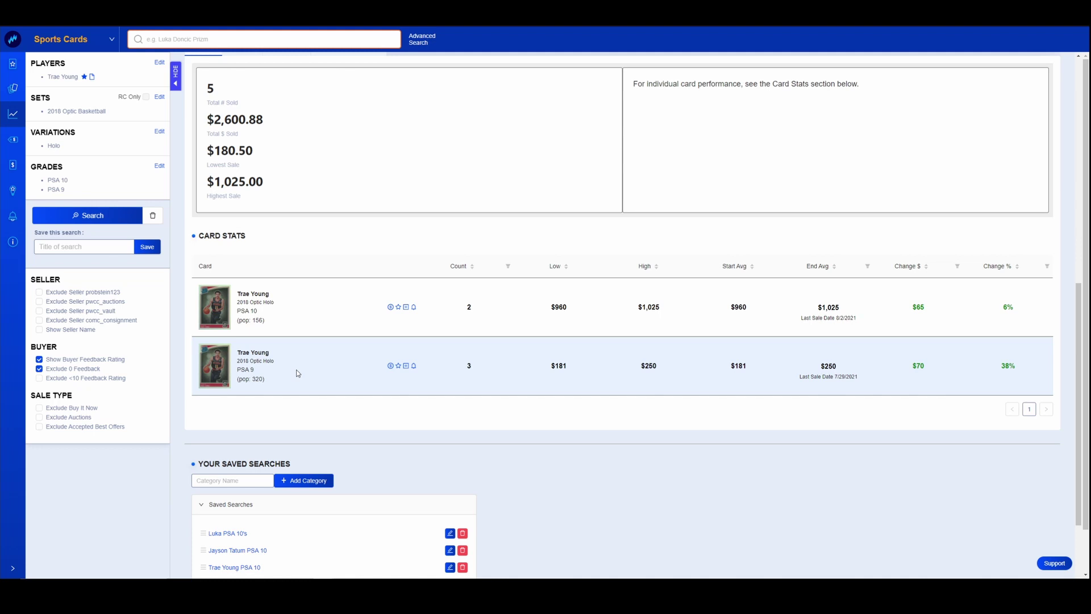
Compare the ending average prices of the PSA 9 and PSA 10 cards, leaving the PSA 10 price highlighted
left_click_drag(845, 366, 825, 365)
left_click_drag(841, 304, 805, 310)
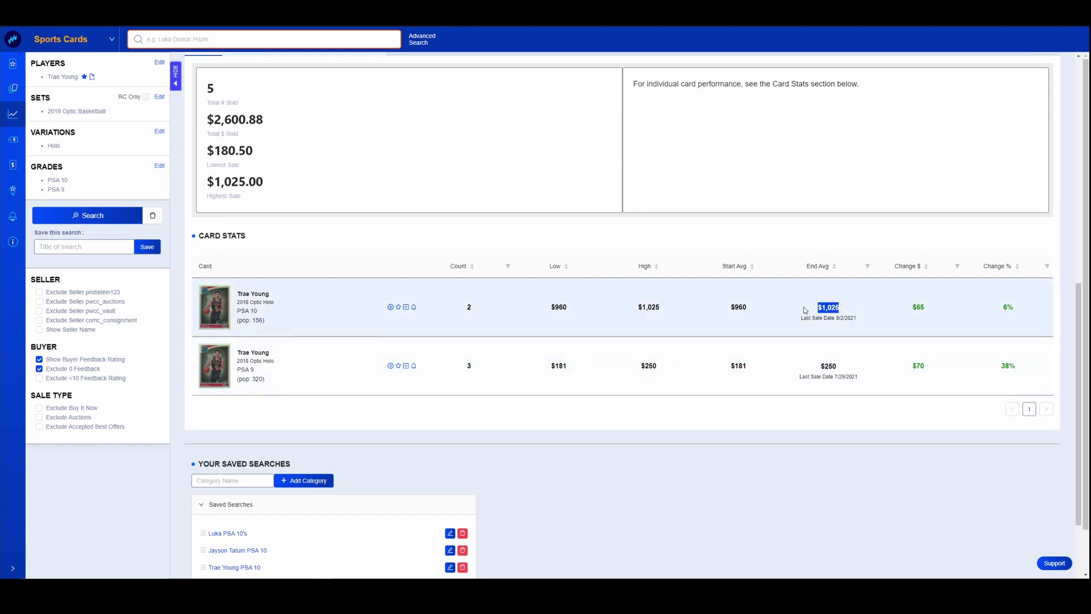
left_click(816, 305)
left_click_drag(843, 308, 819, 307)
left_click(817, 306)
left_click_drag(845, 306, 803, 305)
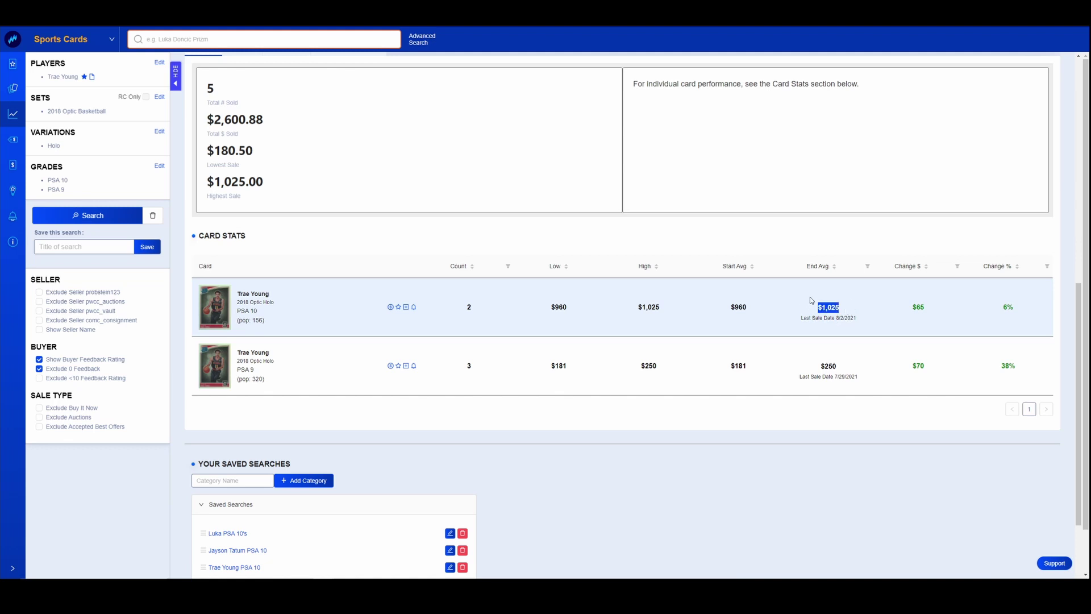